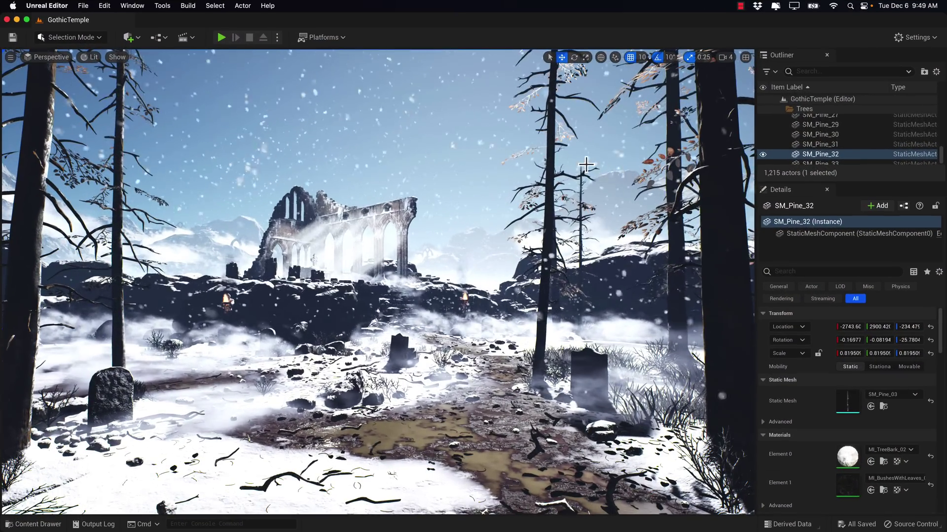
# Fly through the GothicTemple scene up to the ruins and select a gothic column to inspect it
pyautogui.press('w')
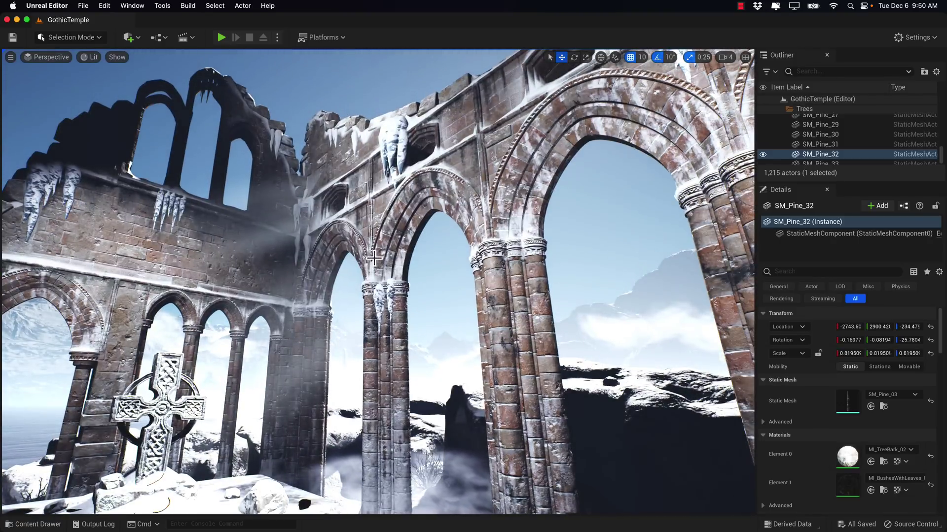
pyautogui.click(374, 256)
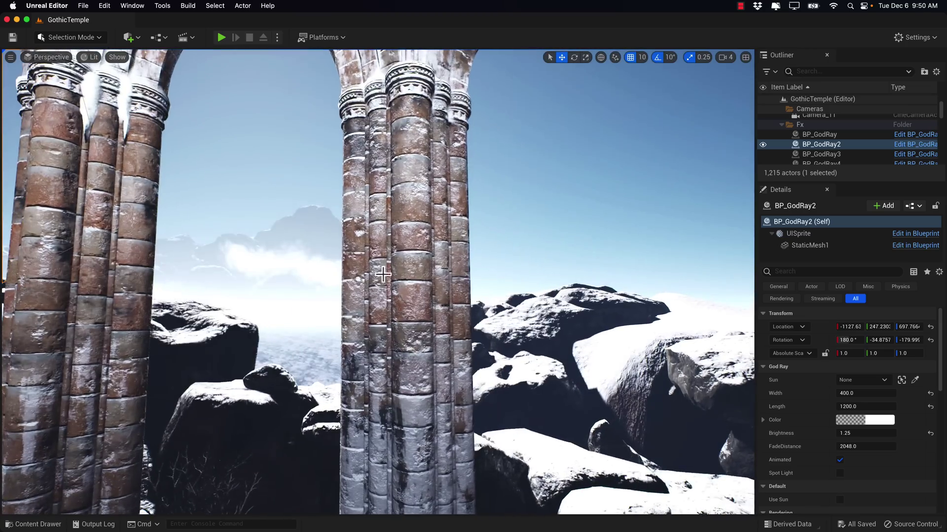
pyautogui.click(405, 285)
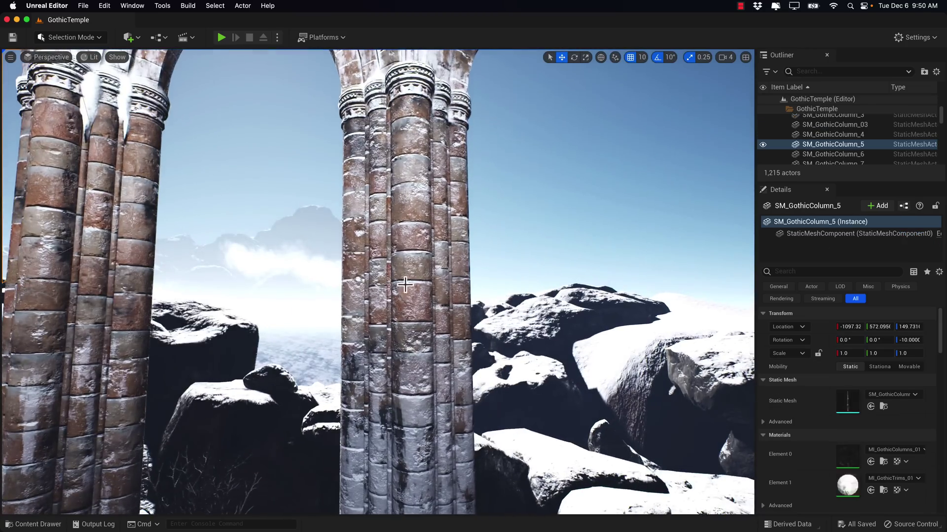
pyautogui.moveTo(405, 285); pyautogui.dragTo(412, 286, button='right')
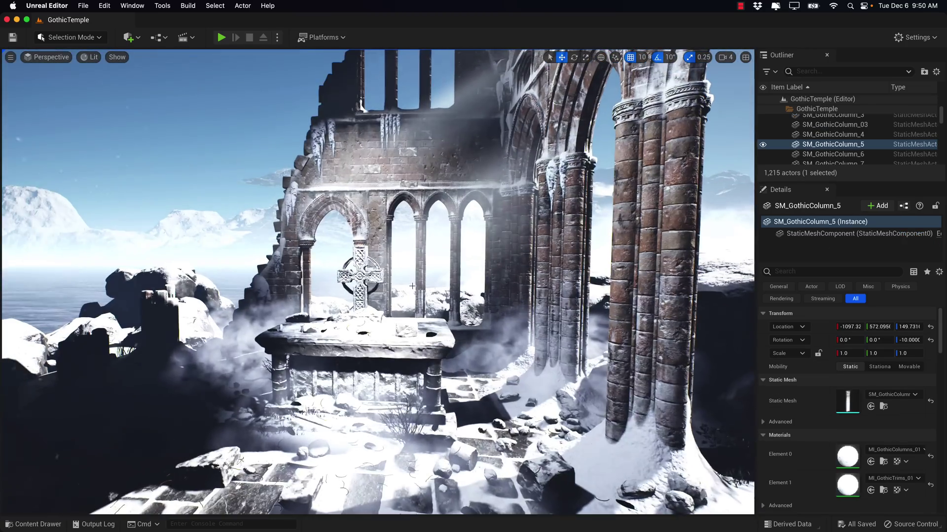
# Open the gothic temple pack's OverviewMap level and examine its old temple, cliff and rock assets up close
pyautogui.hotkey('ctrl', 'space')
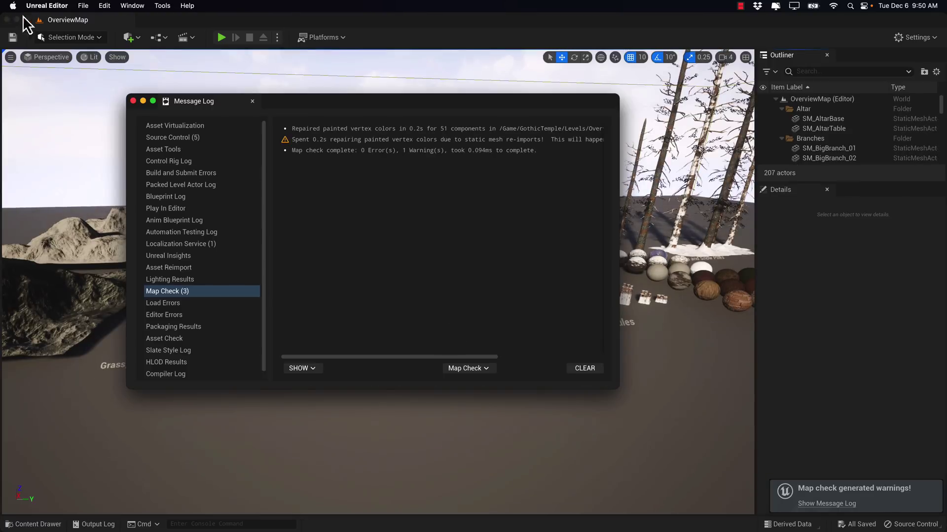
pyautogui.click(132, 101)
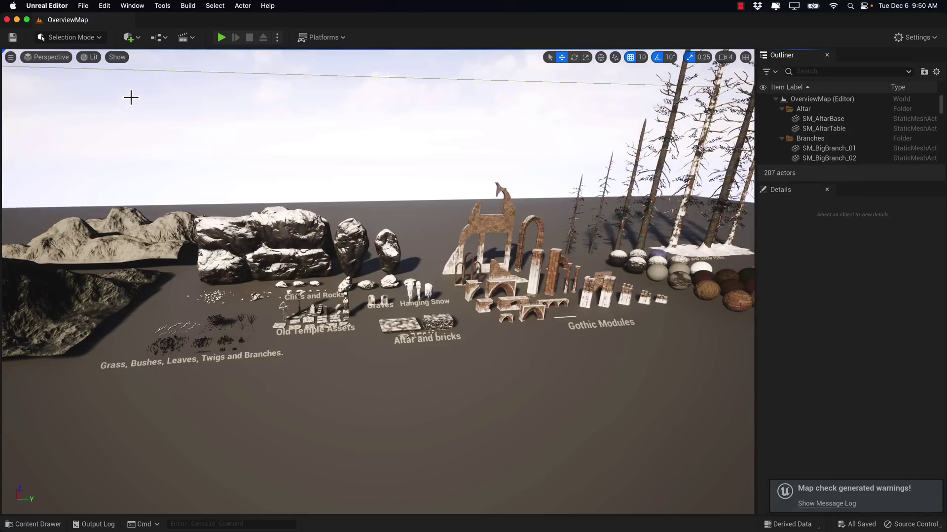
pyautogui.moveTo(378, 281); pyautogui.dragTo(480, 300, button='right')
pyautogui.press('w')
pyautogui.press('w')
pyautogui.press('s')
pyautogui.press('d')
pyautogui.press('w')
pyautogui.press('w')
pyautogui.press('d')
pyautogui.press('w')
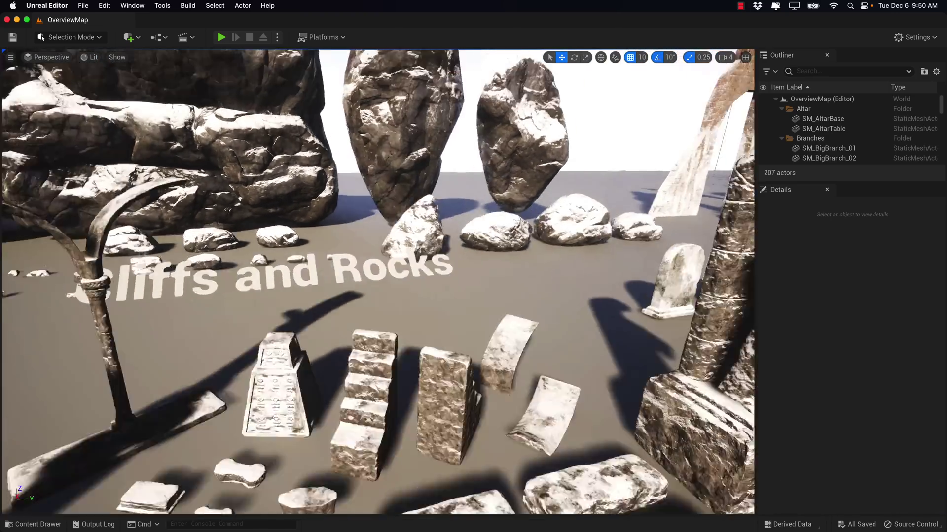
# Examine the altar and bricks, hanging snow and Gothic Modules sections of the overview level
pyautogui.moveTo(375, 276); pyautogui.dragTo(378, 254)
pyautogui.press('s')
pyautogui.moveTo(377, 254); pyautogui.dragTo(709, 158, button='right')
pyautogui.press('d')
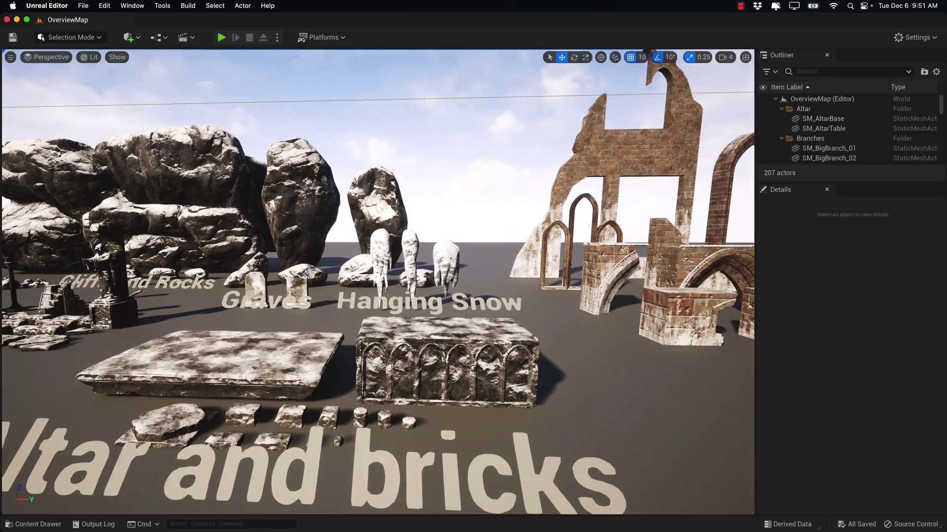
pyautogui.press('d')
pyautogui.press('w')
pyautogui.press('d')
pyautogui.press('s')
pyautogui.press('e')
pyautogui.press('w')
pyautogui.press('d')
pyautogui.moveTo(213, 276); pyautogui.dragTo(258, 348, button='right')
pyautogui.press('w')
pyautogui.moveTo(252, 314); pyautogui.dragTo(251, 313, button='right')
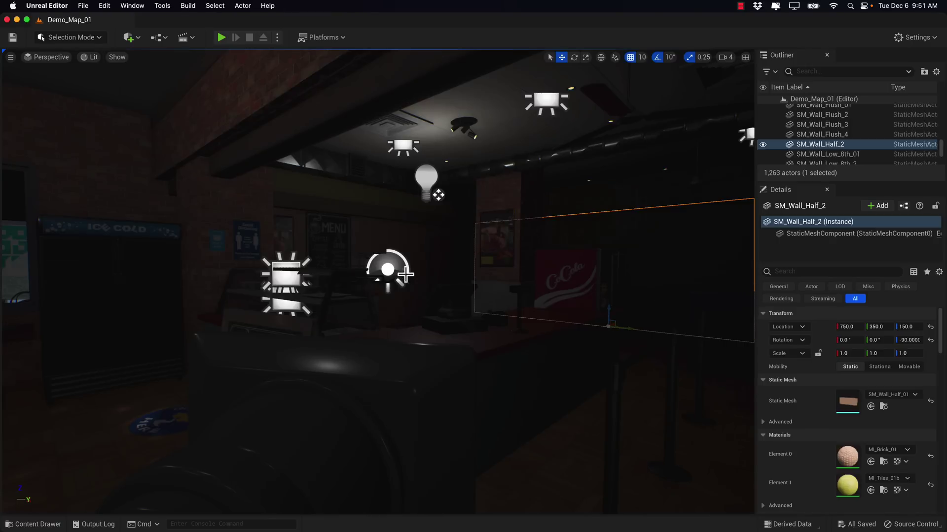
# Look around the café counter and seating area in the Hospitality pack's Demo_Map_01 level
pyautogui.moveTo(385, 276); pyautogui.dragTo(20, 283, button='right')
pyautogui.moveTo(444, 291); pyautogui.dragTo(468, 291, button='right')
pyautogui.press('a')
pyautogui.moveTo(399, 291); pyautogui.dragTo(373, 267, button='right')
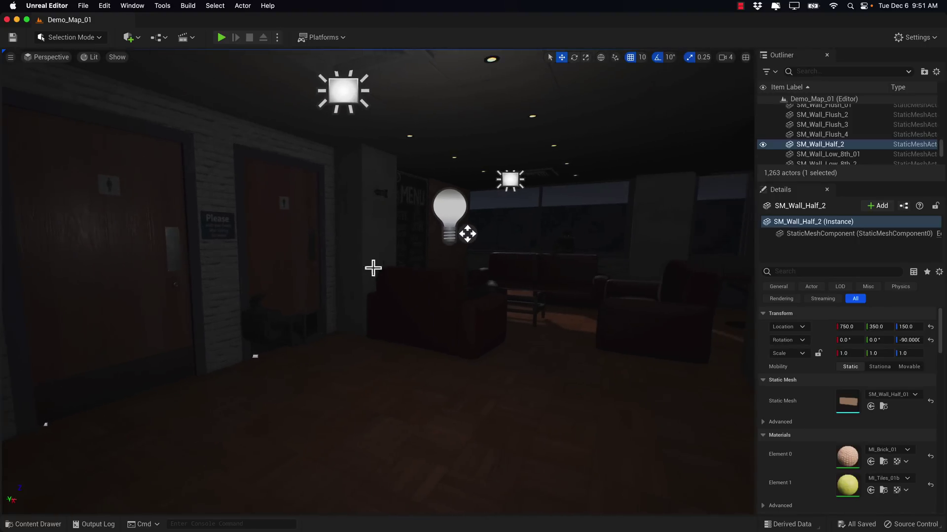
# Set the intensity of the point light near the restroom doors to 160 cd and view the lit seating area
pyautogui.click(452, 227)
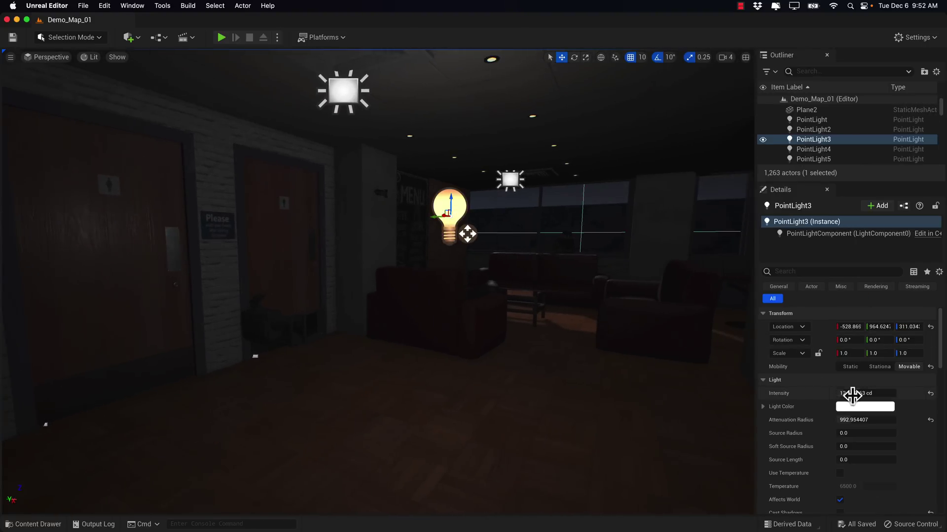
pyautogui.moveTo(855, 394); pyautogui.dragTo(896, 393)
pyautogui.moveTo(379, 282); pyautogui.dragTo(414, 296)
pyautogui.moveTo(415, 296); pyautogui.dragTo(426, 279, button='right')
pyautogui.moveTo(315, 261); pyautogui.dragTo(565, 344, button='right')
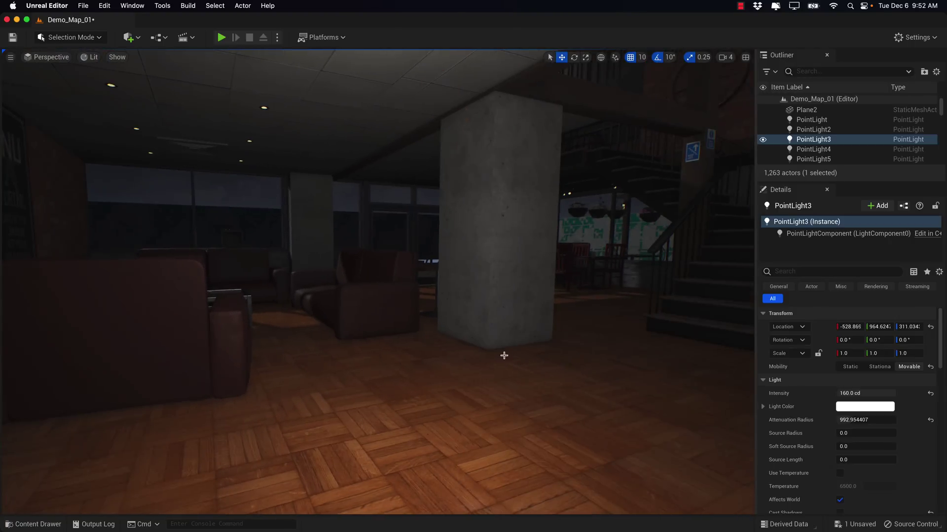
# Examine the menu wall, kitchen opening, sky light and the upper level with the ceiling fan in the café
pyautogui.moveTo(375, 276); pyautogui.dragTo(695, 264, button='right')
pyautogui.press('w')
pyautogui.moveTo(601, 283); pyautogui.dragTo(483, 280, button='right')
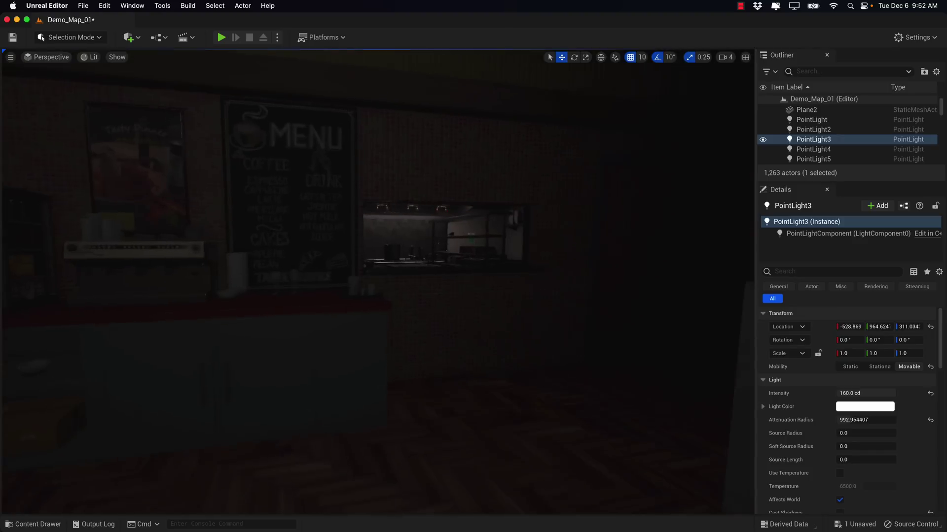
pyautogui.moveTo(414, 404); pyautogui.dragTo(394, 325, button='right')
pyautogui.press('w')
pyautogui.click(193, 274)
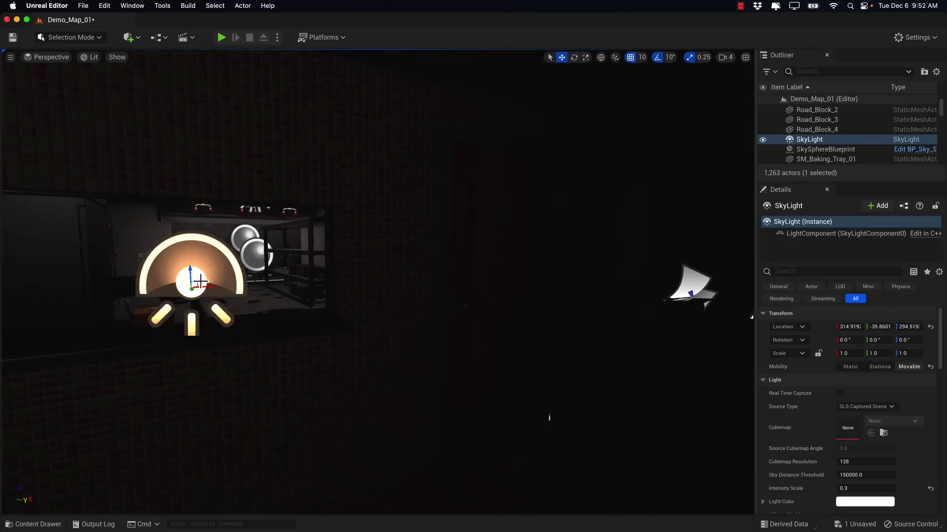
pyautogui.press('w')
pyautogui.moveTo(374, 296); pyautogui.dragTo(683, 251, button='right')
pyautogui.press('e')
pyautogui.moveTo(471, 426); pyautogui.dragTo(461, 414, button='right')
pyautogui.moveTo(389, 460); pyautogui.dragTo(571, 473, button='right')
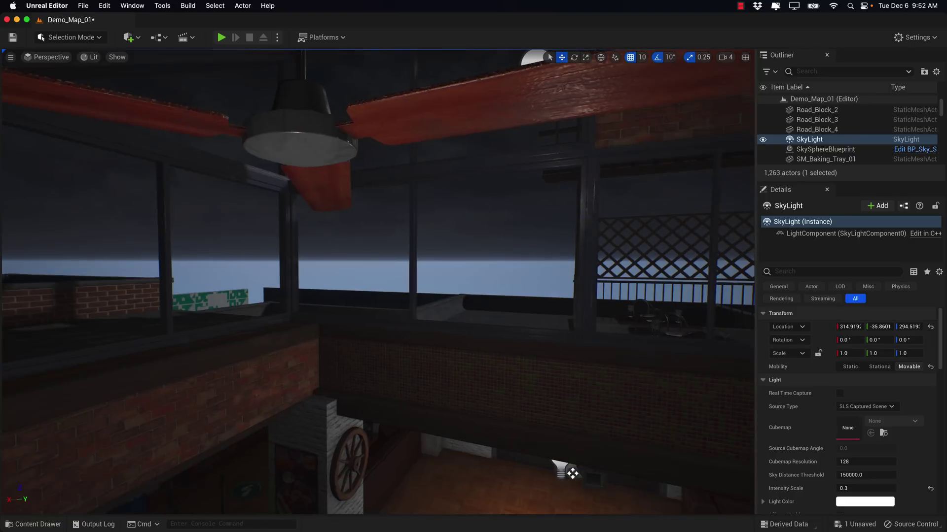
# Open the Overview level from Hospitality/Maps without saving the changes to Demo_Map_01
pyautogui.hotkey('ctrl', 'space')
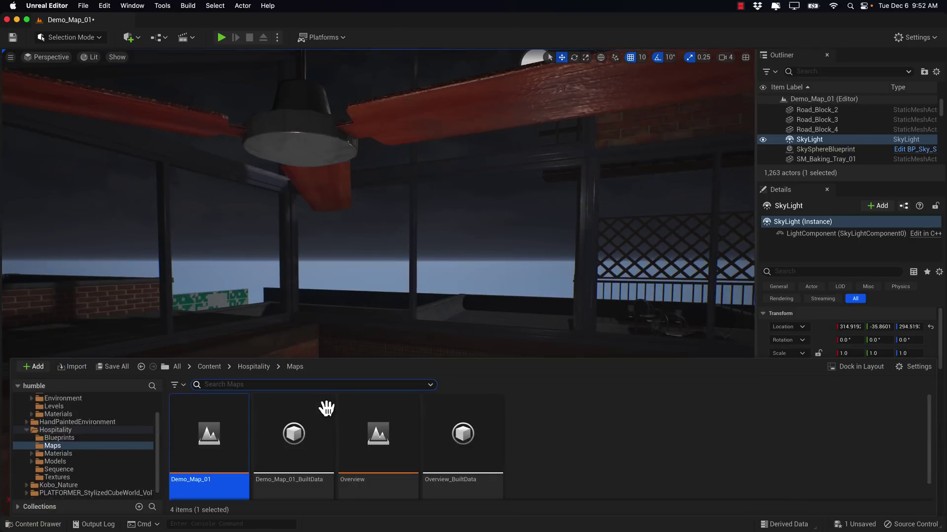
pyautogui.doubleClick(358, 438)
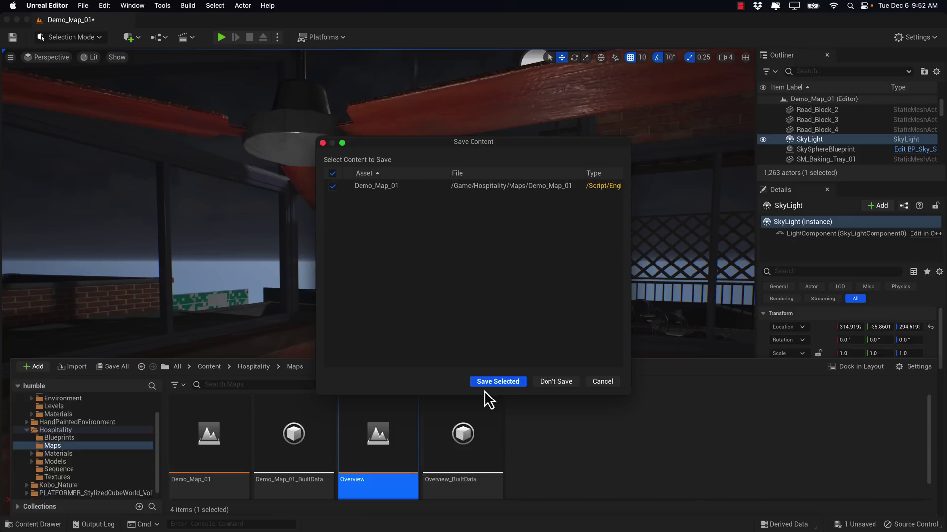
pyautogui.click(562, 381)
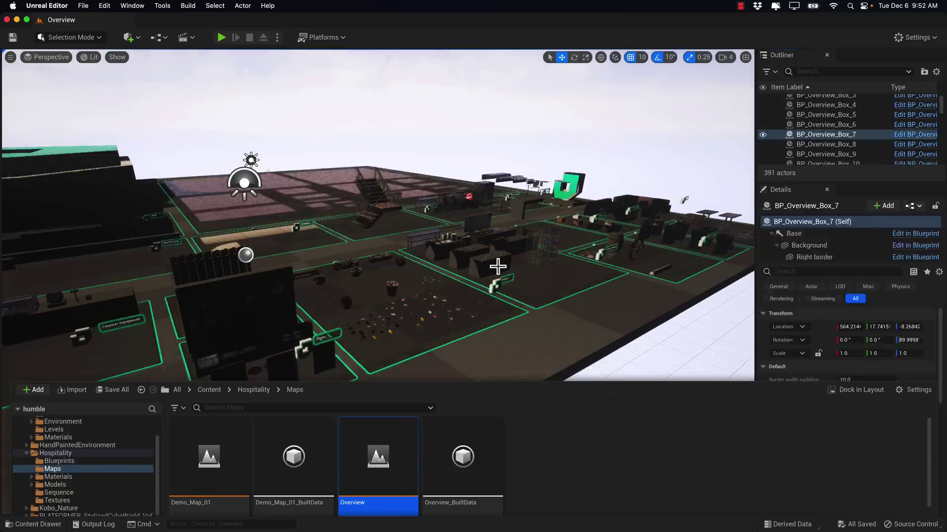
# Examine the Hospitality pack's overview sections, including signs, lighting, bins, seating and counter equipment
pyautogui.moveTo(498, 266); pyautogui.dragTo(162, 261, button='right')
pyautogui.moveTo(431, 271)
pyautogui.mouseDown(button='right')
pyautogui.moveTo(400, 272)
pyautogui.moveTo(430, 271)
pyautogui.moveTo(419, 271)
pyautogui.moveTo(429, 269)
pyautogui.moveTo(429, 247)
pyautogui.moveTo(428, 266)
pyautogui.moveTo(427, 257)
pyautogui.mouseUp(button='right')
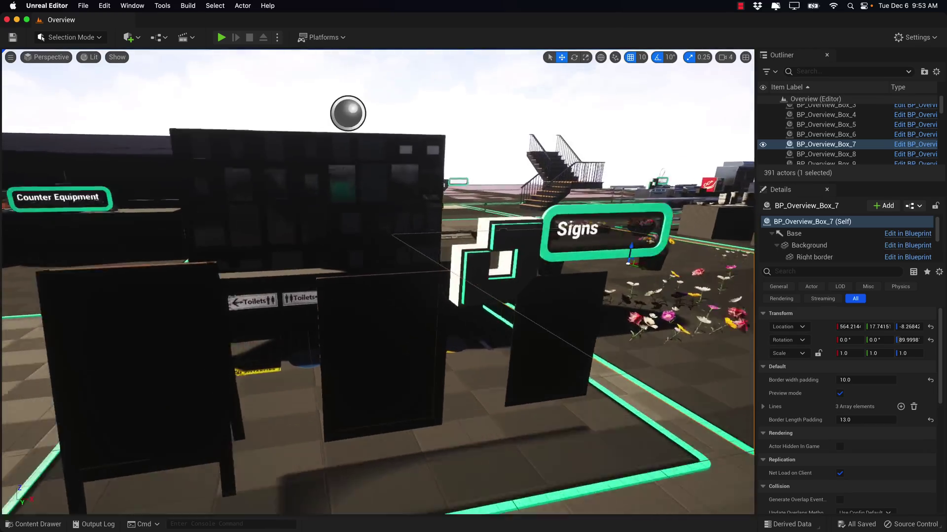
pyautogui.moveTo(427, 256); pyautogui.dragTo(427, 277, button='right')
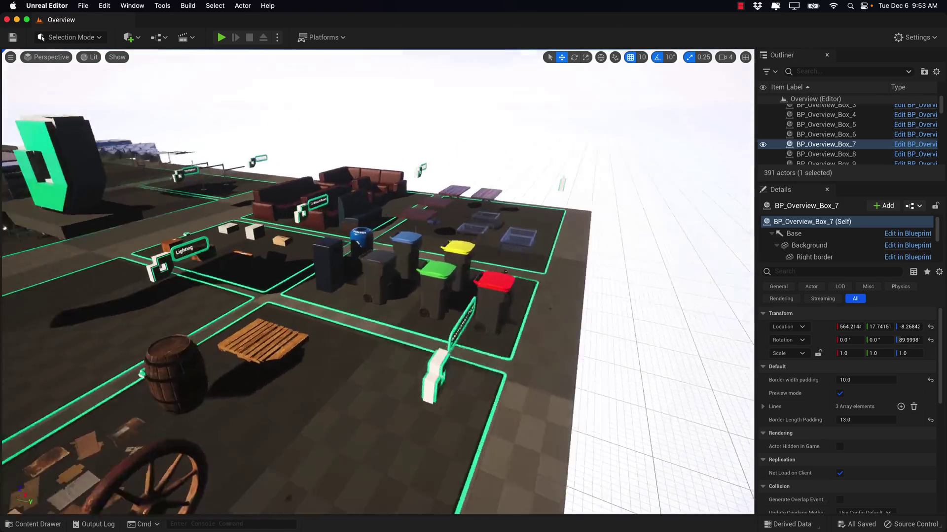
pyautogui.moveTo(427, 257)
pyautogui.mouseDown(button='right')
pyautogui.moveTo(395, 232)
pyautogui.moveTo(365, 296)
pyautogui.moveTo(380, 340)
pyautogui.moveTo(427, 247)
pyautogui.mouseUp(button='right')
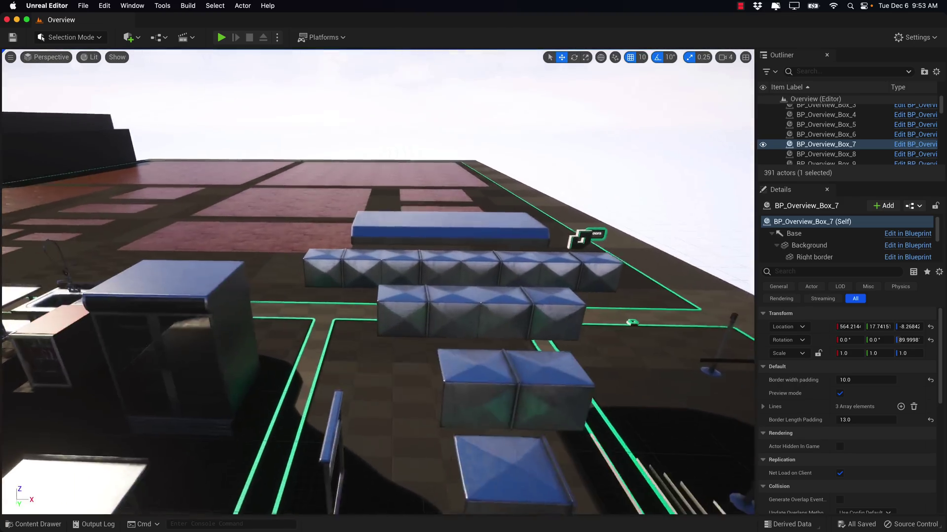
pyautogui.moveTo(378, 282); pyautogui.dragTo(261, 284, button='right')
pyautogui.press('w')
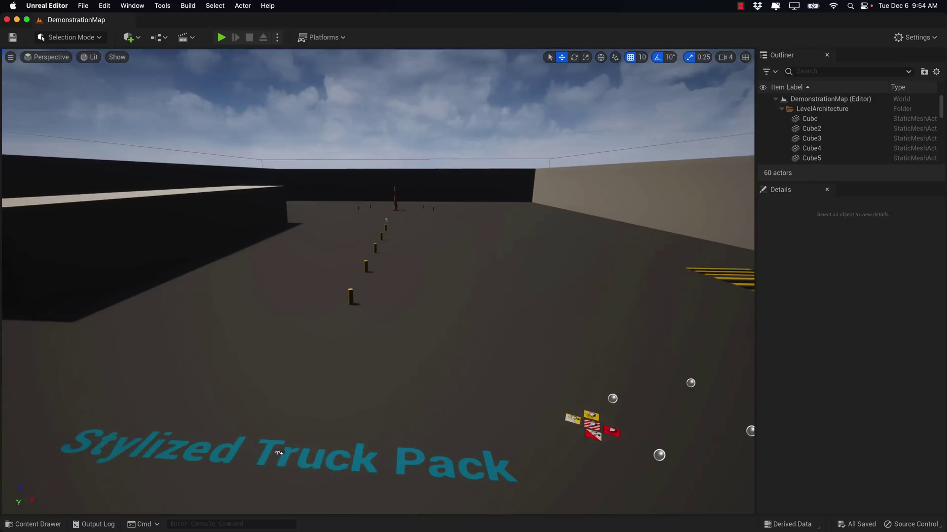
# Try to play the Stylized Truck Pack's DemonstrationMap level in the editor
pyautogui.click(221, 37)
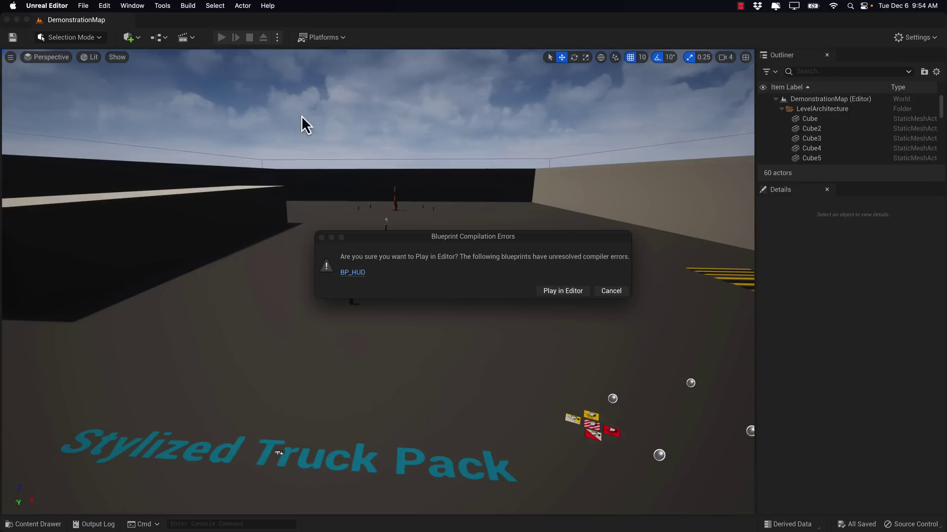
pyautogui.click(612, 291)
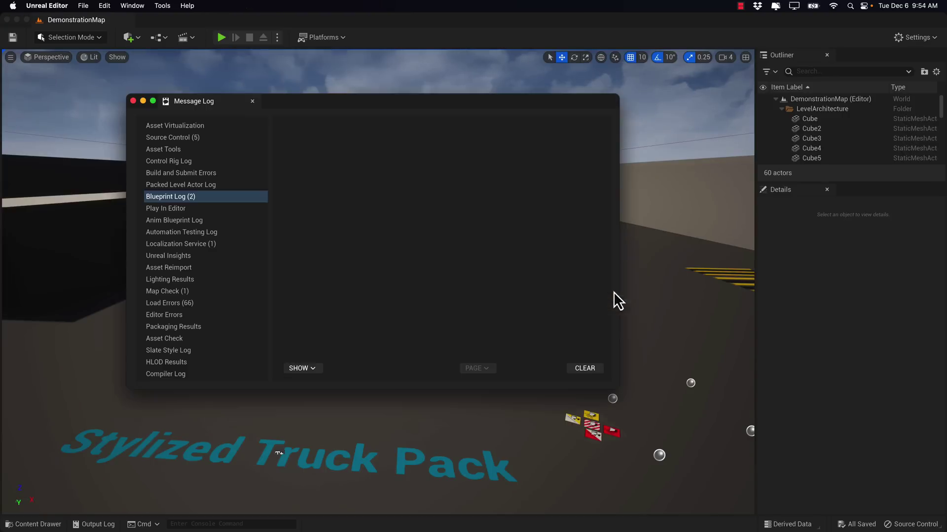
pyautogui.click(133, 101)
pyautogui.moveTo(446, 247); pyautogui.dragTo(447, 246, button='right')
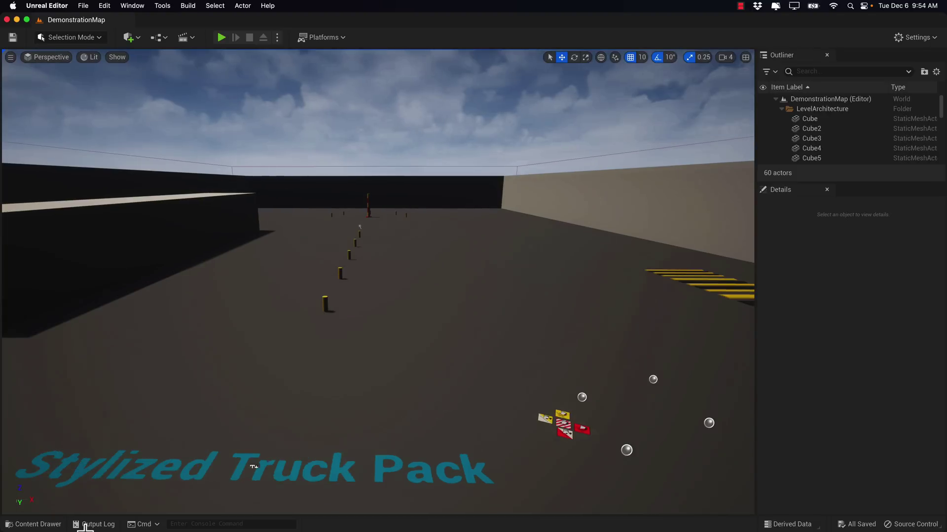
# Open the OverviewMap level from StylizedTruckPack/Maps
pyautogui.click(165, 503)
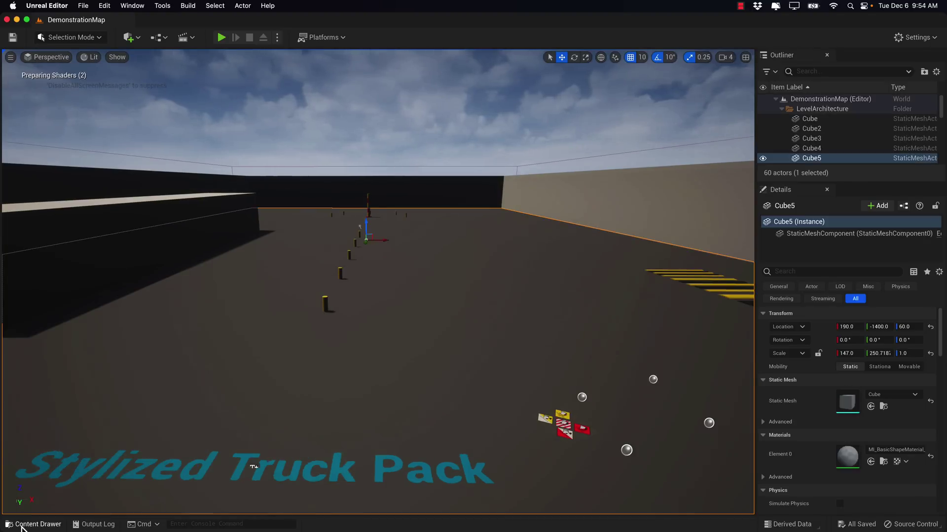
pyautogui.click(21, 524)
pyautogui.doubleClick(385, 435)
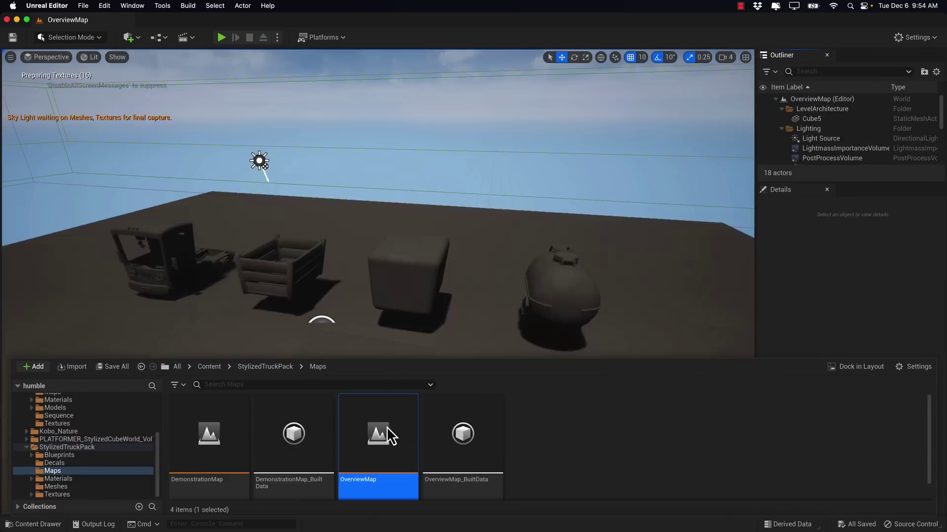
# Examine the truck cab and the cargo bodies in the truck pack's overview level
pyautogui.moveTo(477, 263); pyautogui.dragTo(528, 296, button='right')
pyautogui.press('w')
pyautogui.press('d')
pyautogui.press('a')
pyautogui.press('a')
pyautogui.press('s')
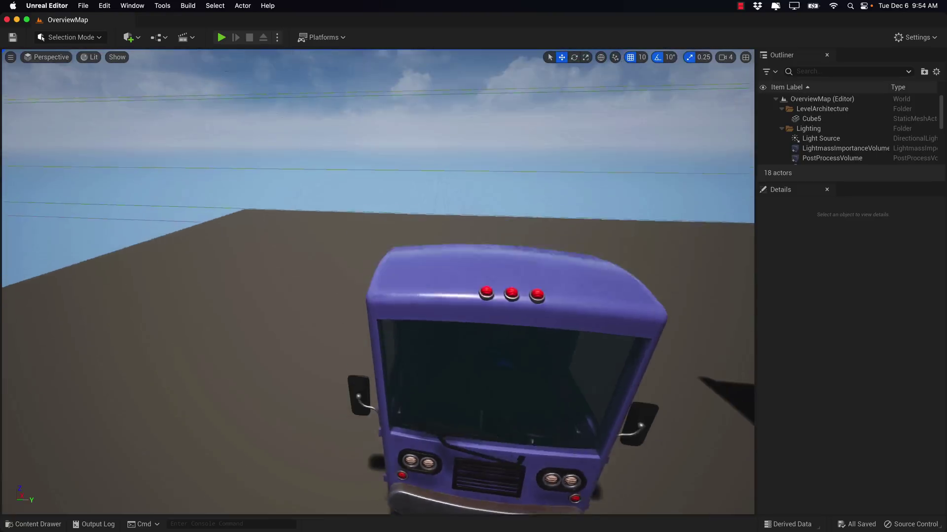
pyautogui.moveTo(46, 50); pyautogui.dragTo(46, 51, button='right')
# Browse the StylizedTruckPack's Blueprints folder and open its ChaosTruck subfolder
pyautogui.click(29, 524)
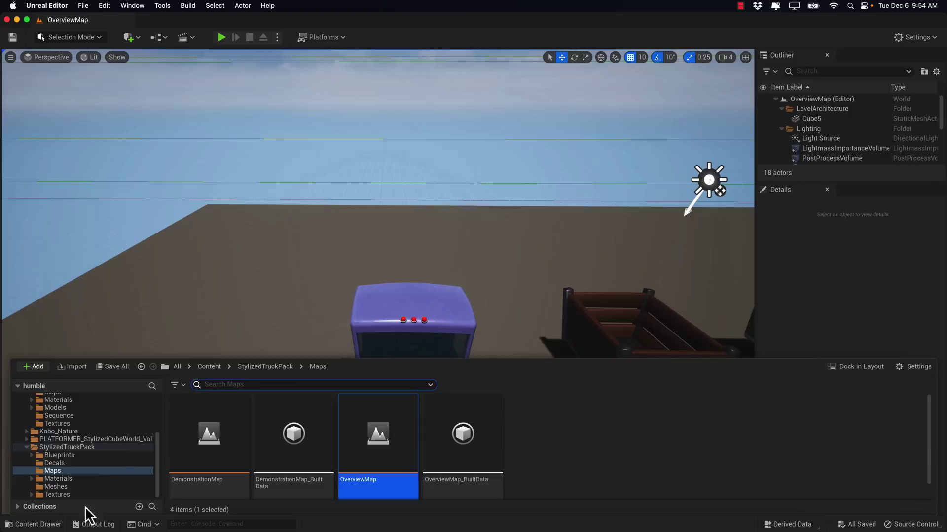
pyautogui.click(52, 455)
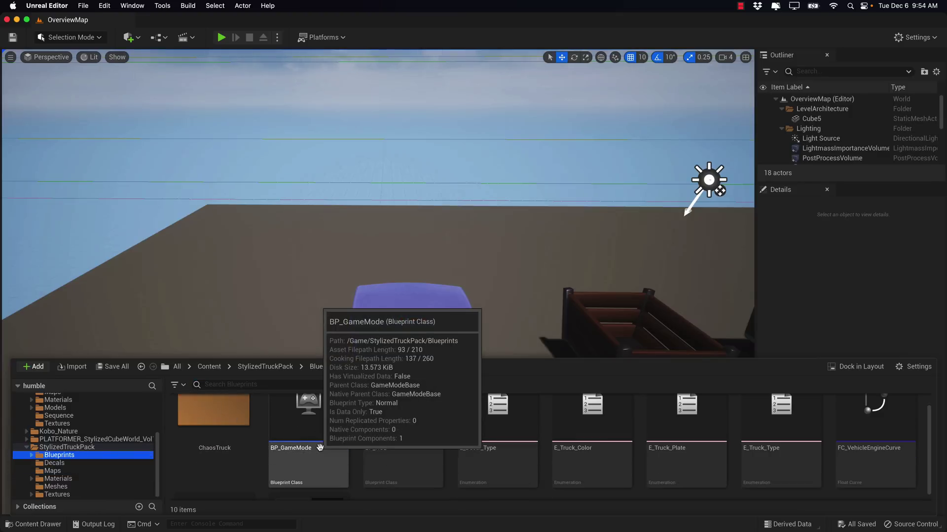
pyautogui.scroll(-2, 318, 447)
pyautogui.scroll(2, 320, 447)
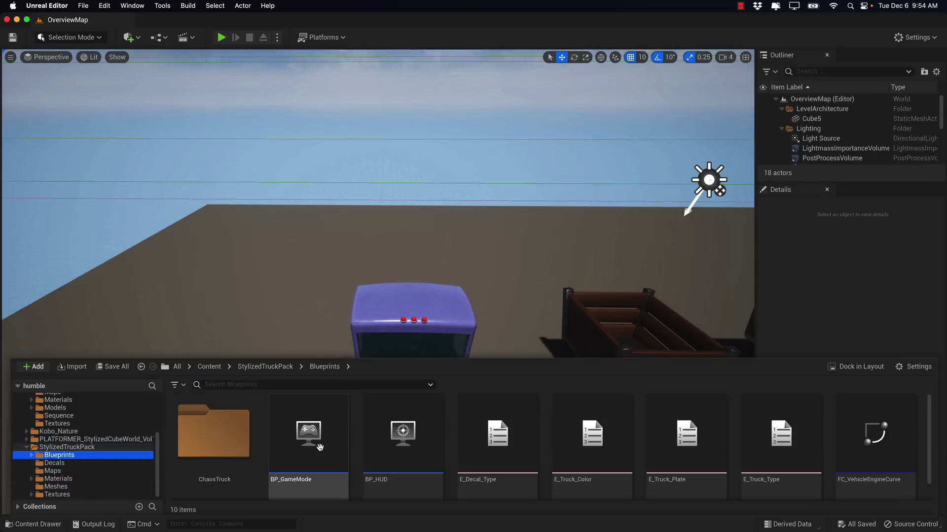
pyautogui.scroll(-1, 325, 448)
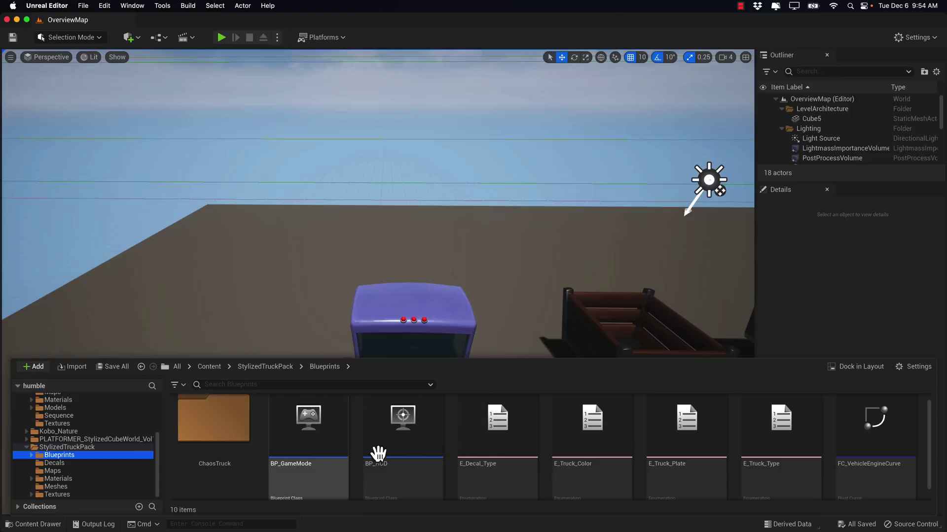
pyautogui.doubleClick(193, 415)
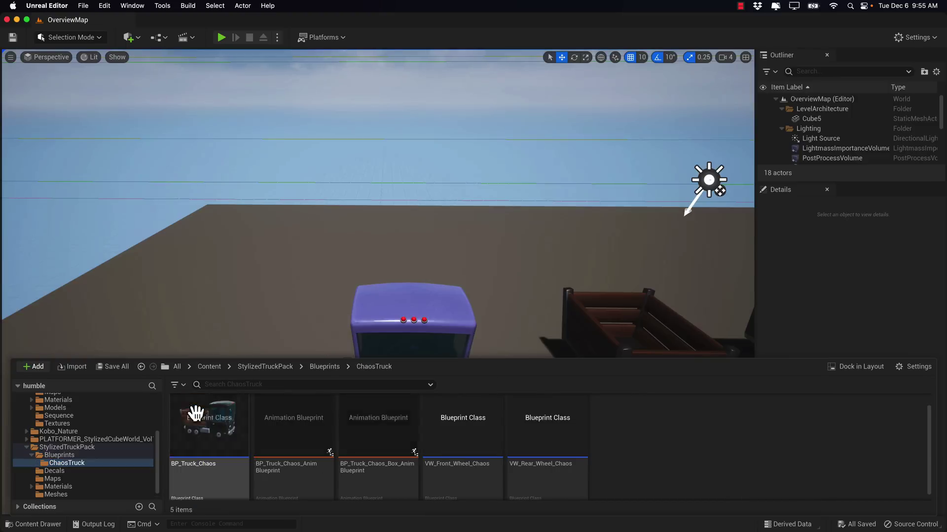
# Try to place the BP_Truck_Chaos blueprint in the overview level and open it for editing, declining to continue loading it
pyautogui.moveTo(204, 421); pyautogui.dragTo(280, 254)
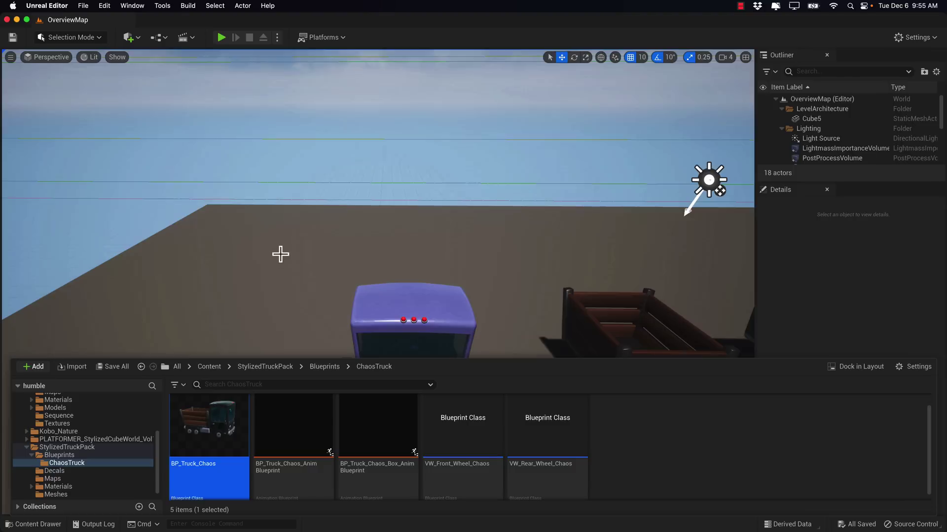
pyautogui.doubleClick(213, 425)
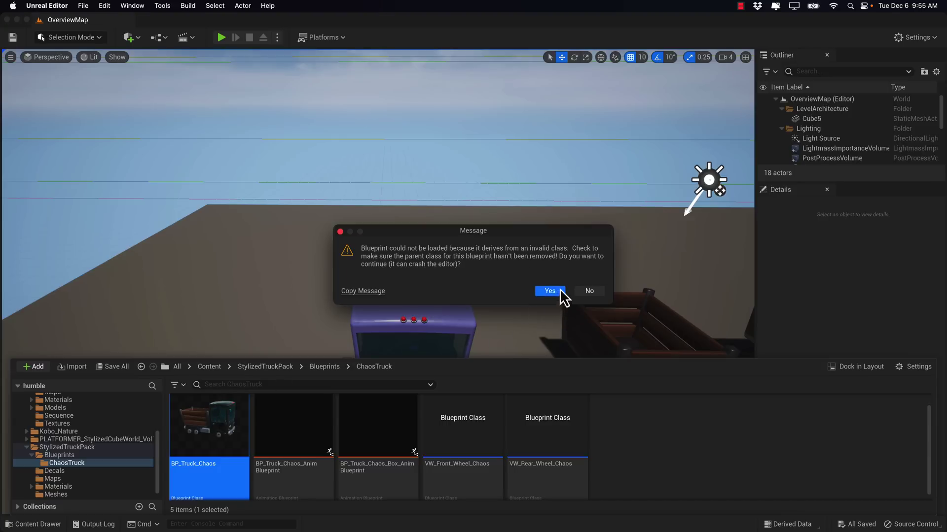
pyautogui.click(588, 291)
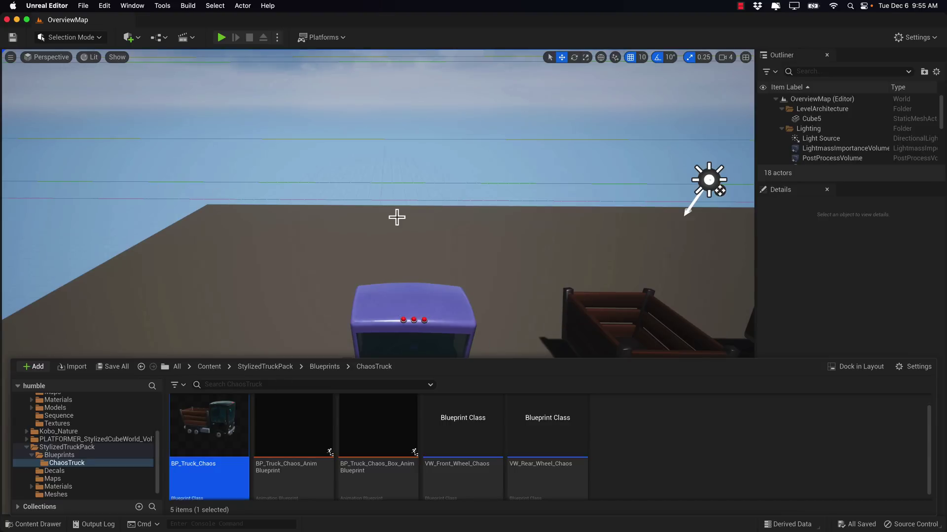
pyautogui.moveTo(397, 217)
pyautogui.mouseDown(button='right')
pyautogui.moveTo(434, 276)
pyautogui.moveTo(503, 247)
pyautogui.moveTo(498, 222)
pyautogui.moveTo(523, 227)
pyautogui.moveTo(469, 232)
pyautogui.moveTo(396, 217)
pyautogui.mouseUp(button='right')
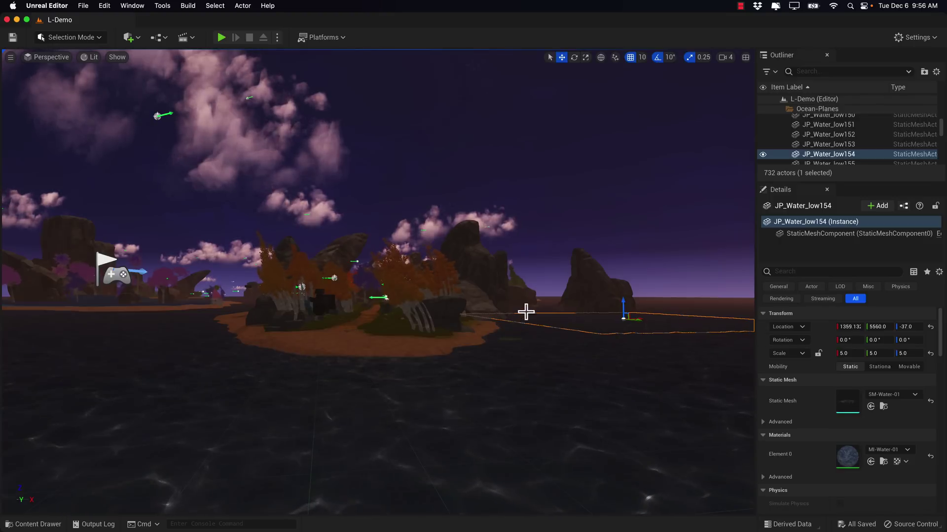
# Examine the island, its path, coloured trees, rock formations and surrounding ocean in Kobo_Nature's L-Demo level
pyautogui.moveTo(526, 313); pyautogui.dragTo(531, 338, button='right')
pyautogui.press('w')
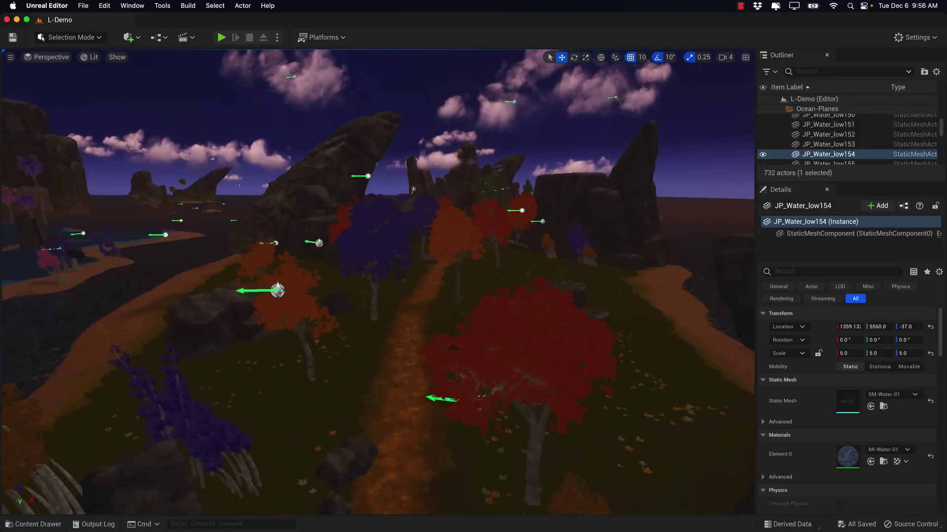
pyautogui.press('w')
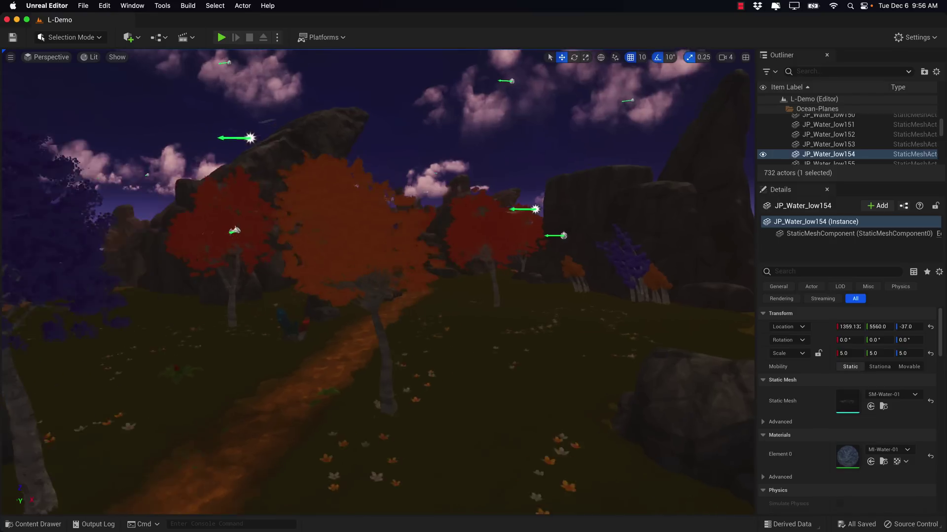
pyautogui.press('w')
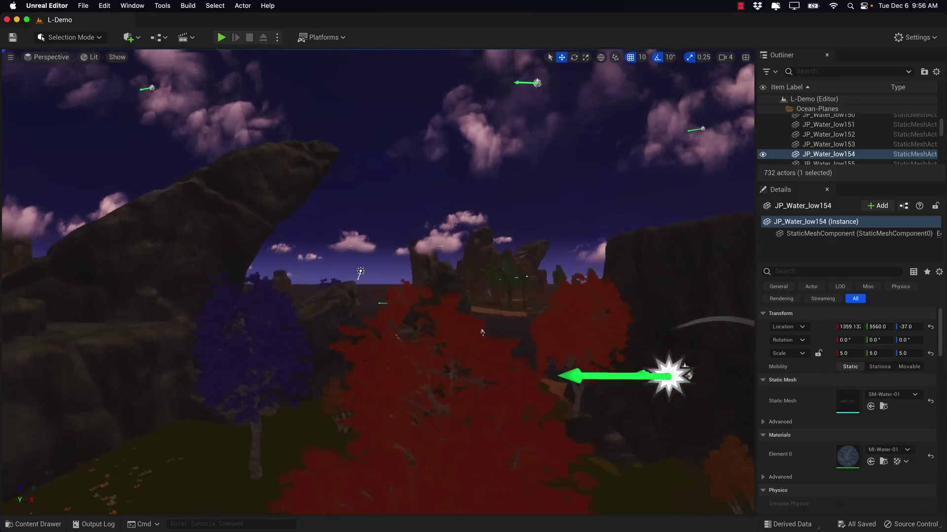
pyautogui.press('w')
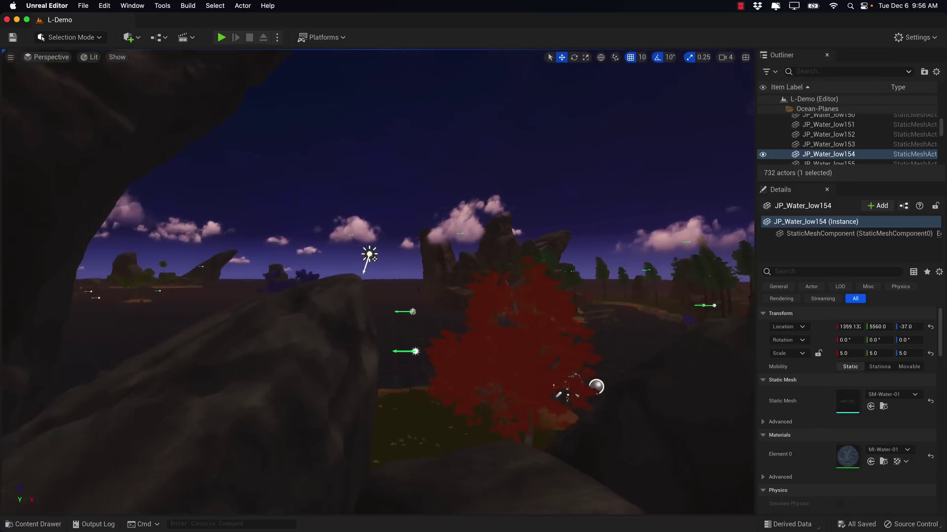
pyautogui.press('w')
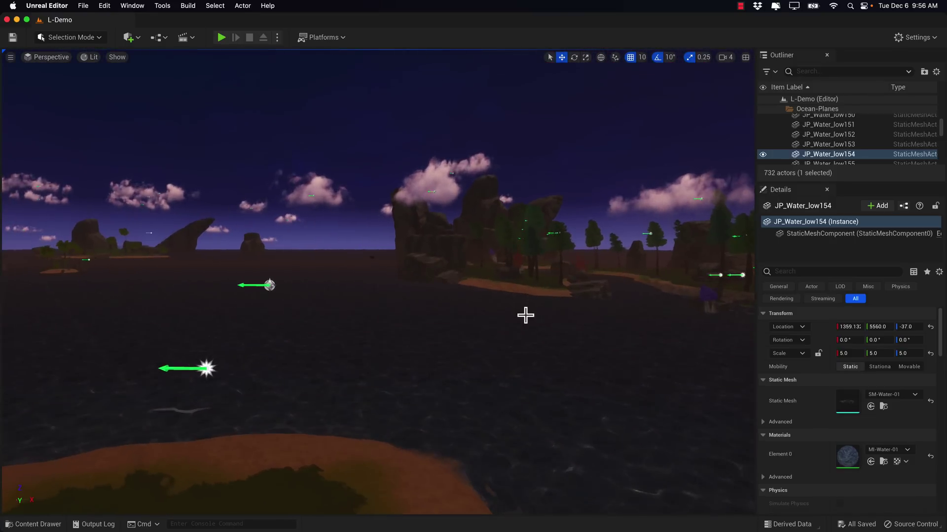
# Open the L-Overview level from Kobo_Nature/Levels and dismiss the Message Log
pyautogui.hotkey('ctrl', 'space')
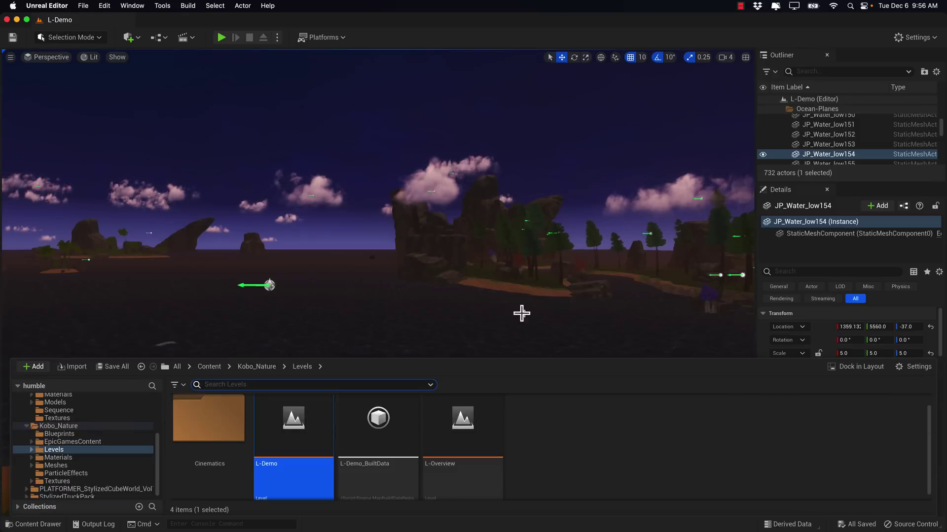
pyautogui.click(476, 430)
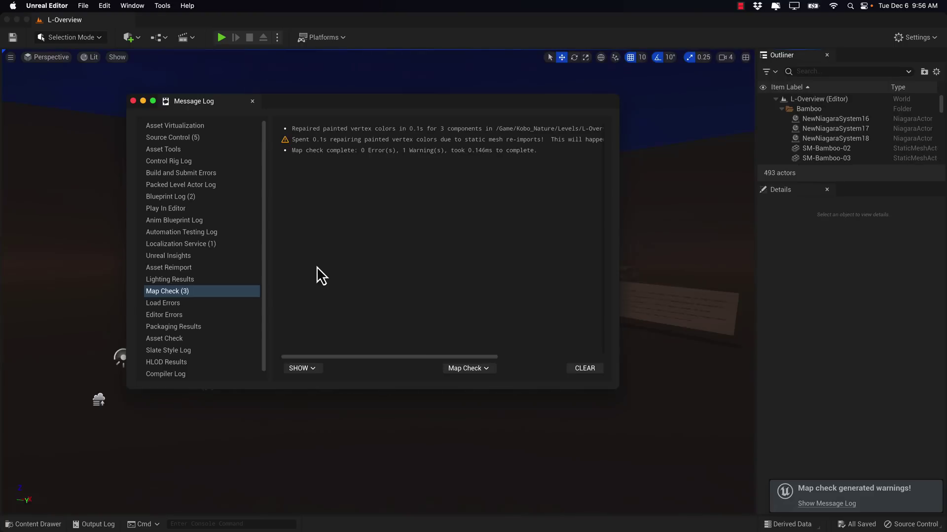
pyautogui.click(133, 101)
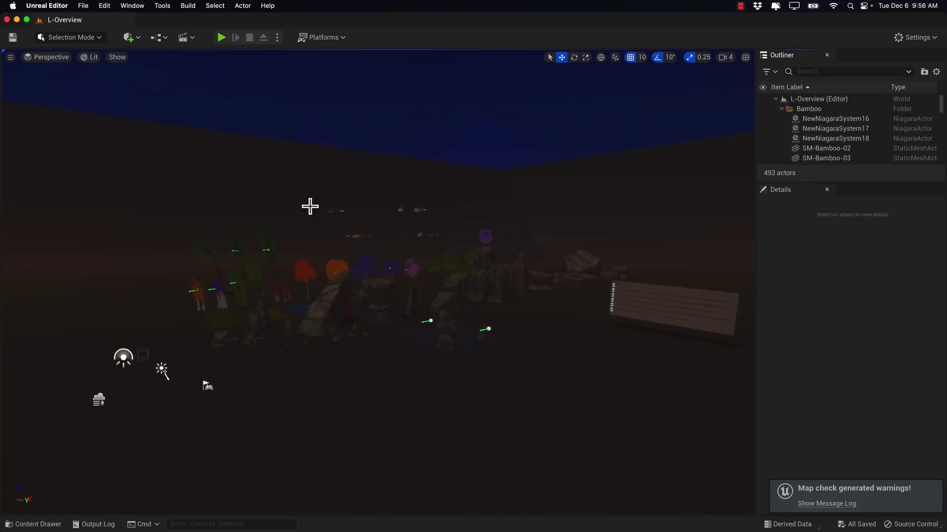
# Examine the rock formations, water plane, clouds and palm trees in the Kobo_Nature overview level
pyautogui.moveTo(379, 281); pyautogui.dragTo(352, 281, button='right')
pyautogui.press('w')
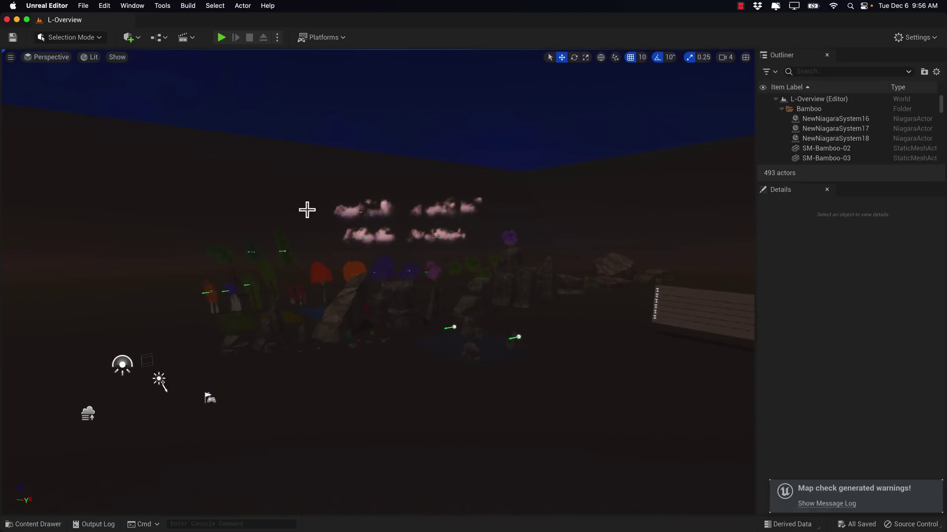
pyautogui.press('w')
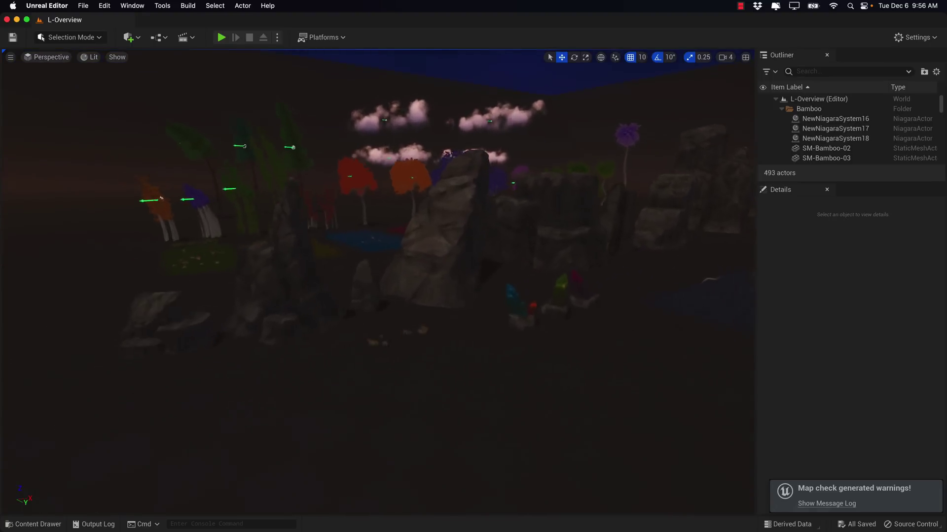
pyautogui.press('w')
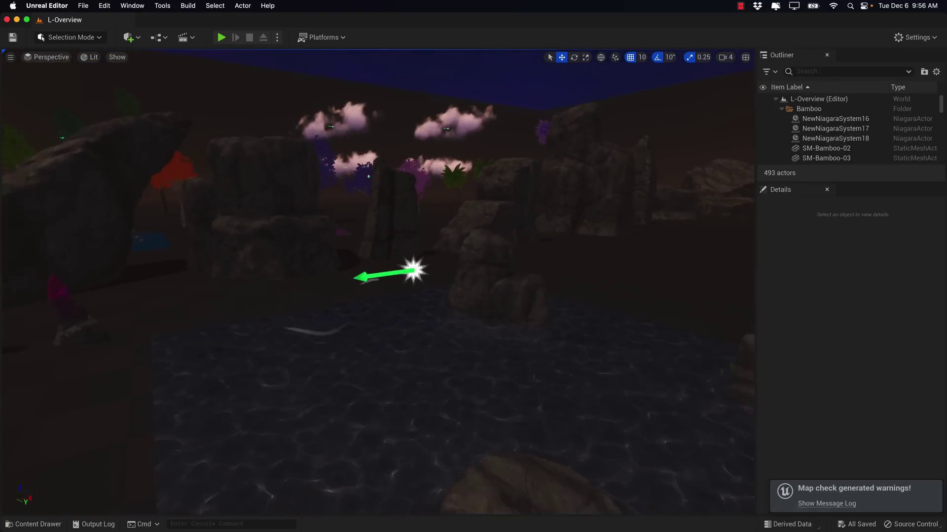
pyautogui.press('w')
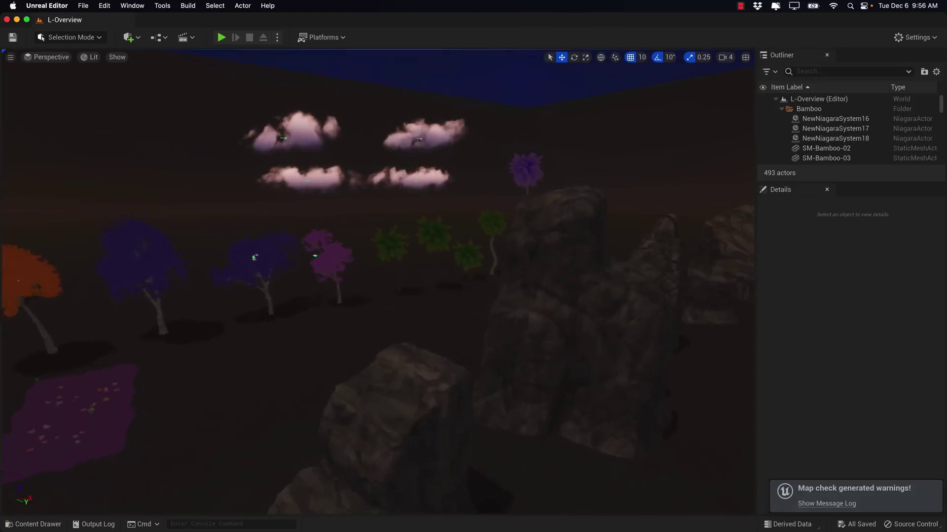
pyautogui.press('d')
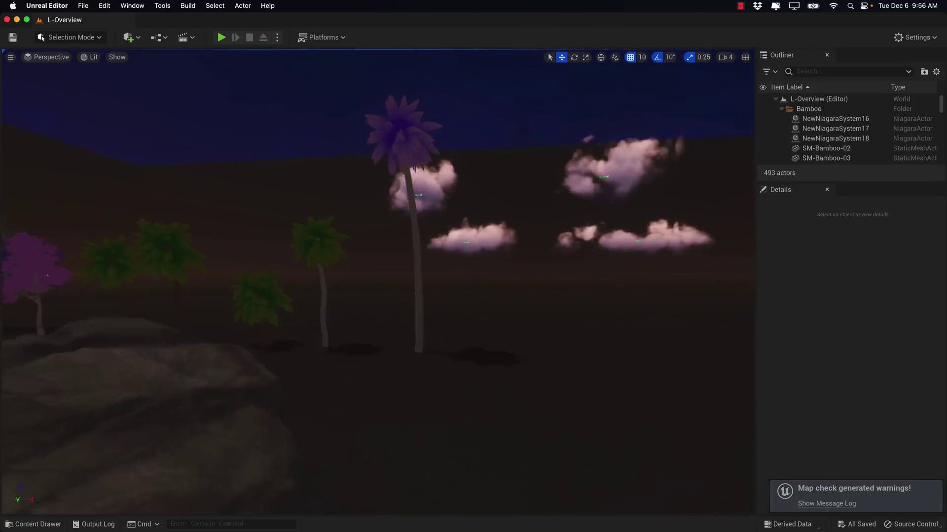
# Examine the coloured flower patches, bamboo clusters and autumn trees in the Kobo_Nature overview level
pyautogui.press('w')
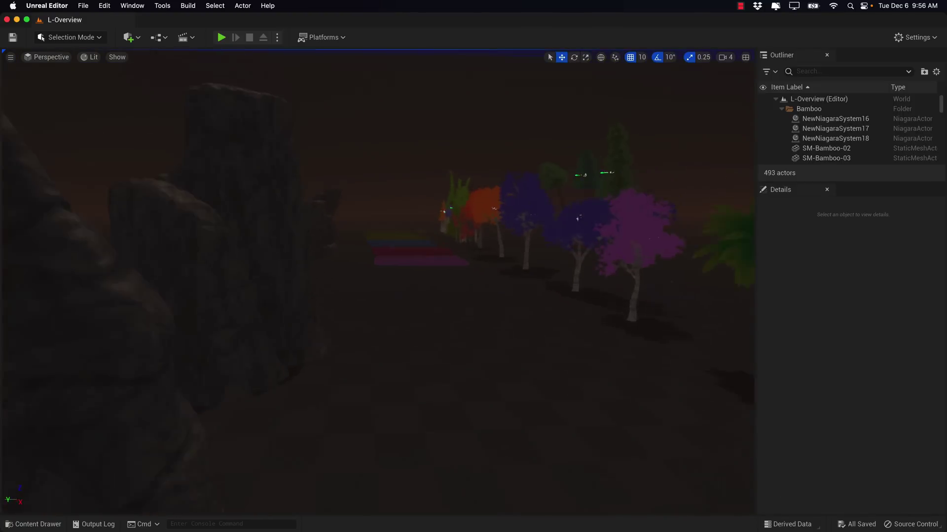
pyautogui.press('w')
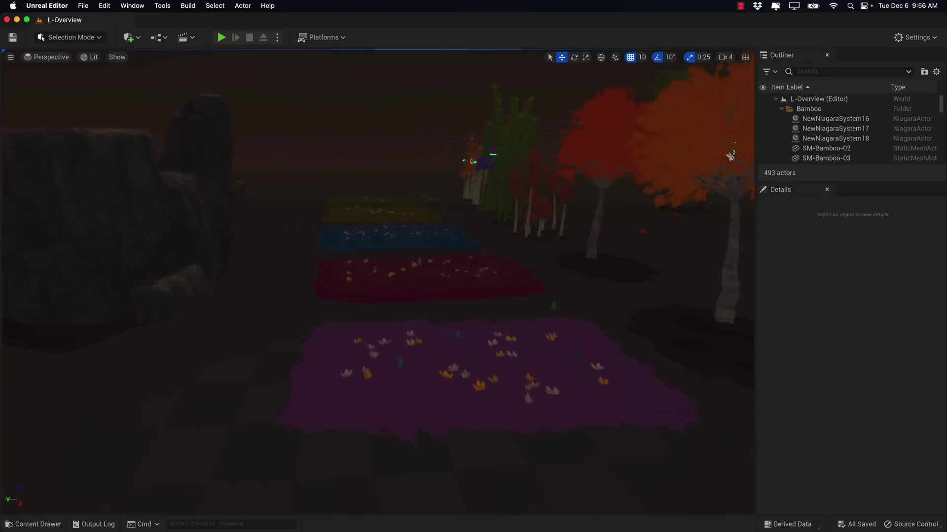
pyautogui.press('w')
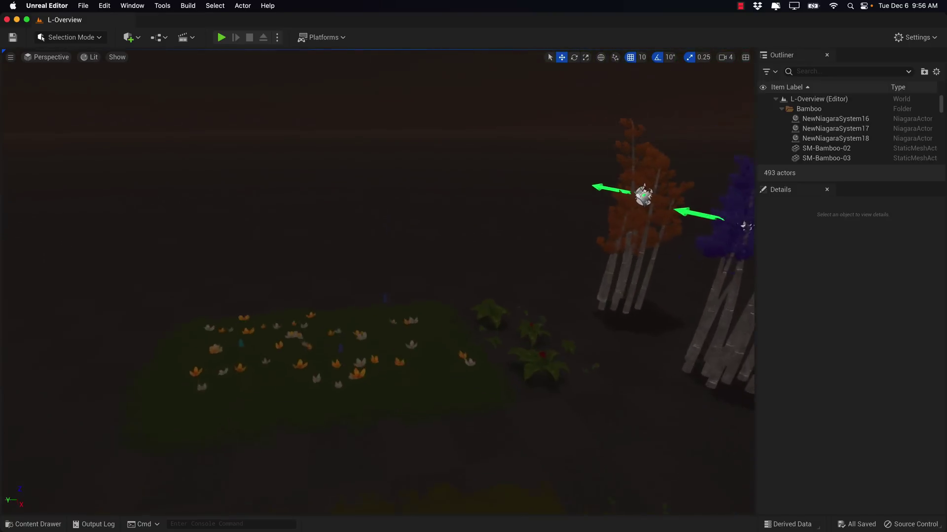
pyautogui.press('w')
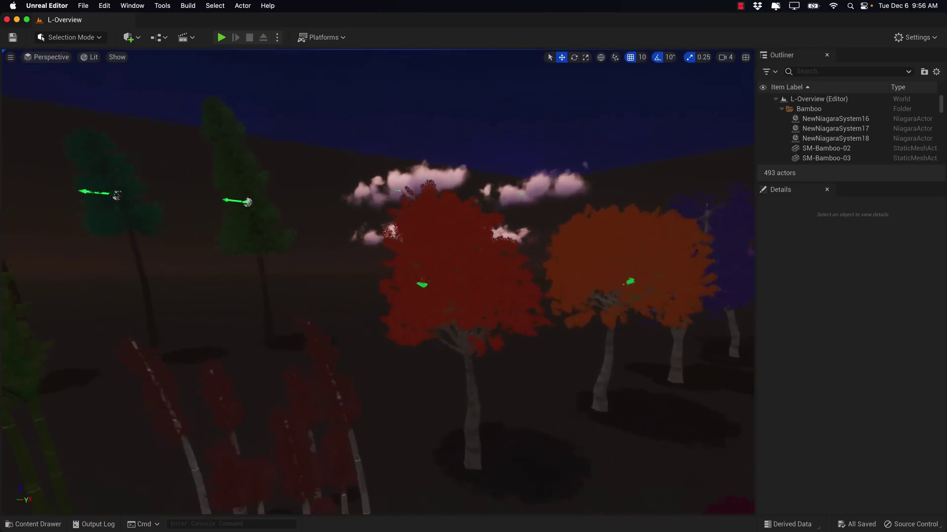
pyautogui.press('w')
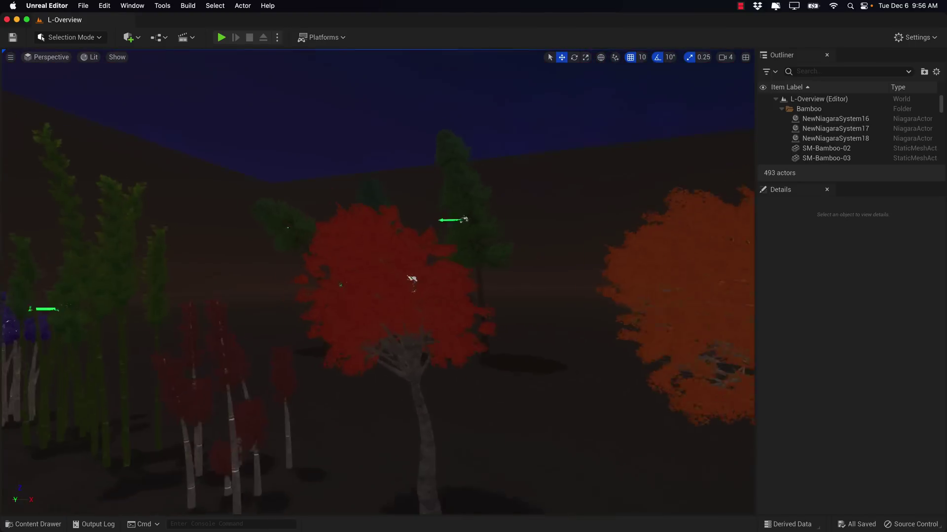
pyautogui.press('s')
pyautogui.press('s')
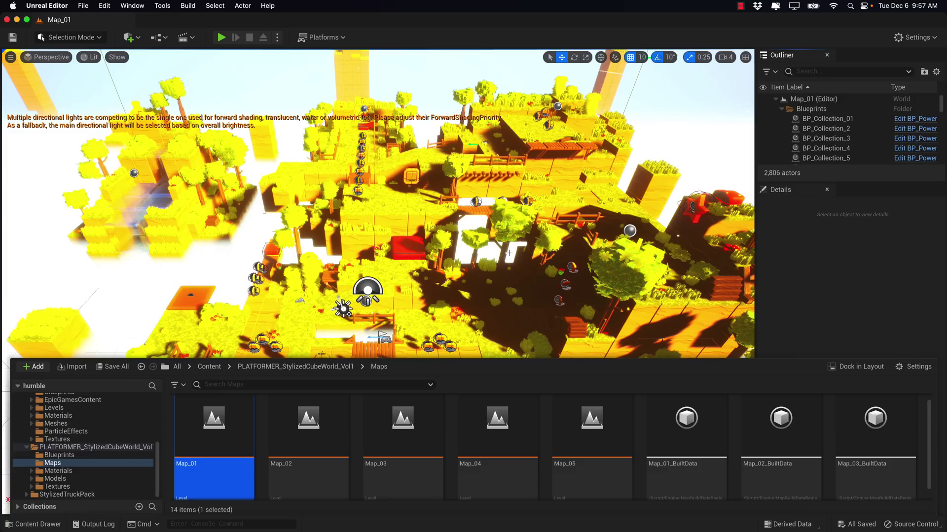
# Examine the grassy block platforms, wooden bridges and collectibles in the central area of the Stylized Cube World Map_01 level
pyautogui.click(509, 253)
pyautogui.moveTo(508, 252); pyautogui.dragTo(513, 208, button='right')
pyautogui.press('w')
pyautogui.press('w')
pyautogui.press('w')
pyautogui.press('d')
pyautogui.press('e')
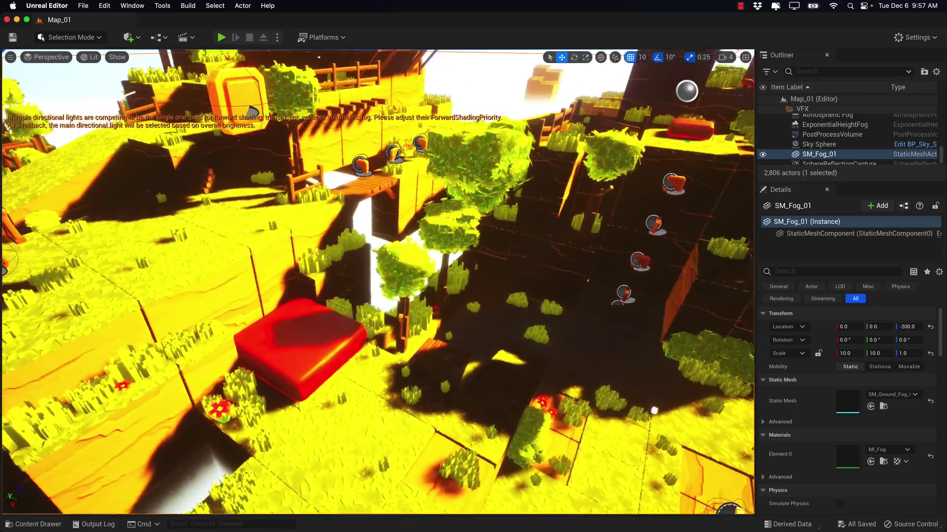
# Examine the red star, mushrooms and nearby trees up close in Map_01
pyautogui.press('w')
pyautogui.moveTo(378, 281); pyautogui.dragTo(542, 242, button='right')
pyautogui.press('s')
pyautogui.press('e')
pyautogui.press('e')
pyautogui.press('w')
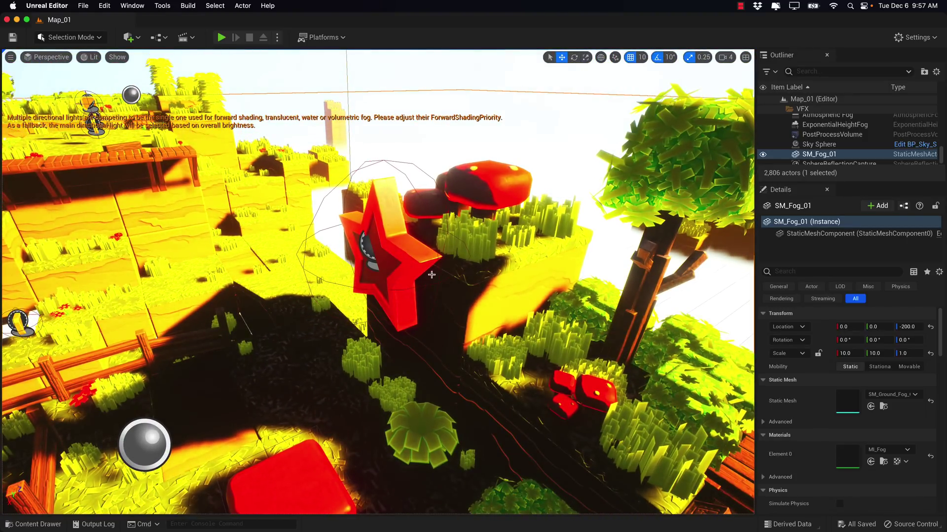
# Open the OverviewMap level from PLATFORMER_StylizedCubeWorld_Vol1/Maps
pyautogui.hotkey('ctrl', 'space')
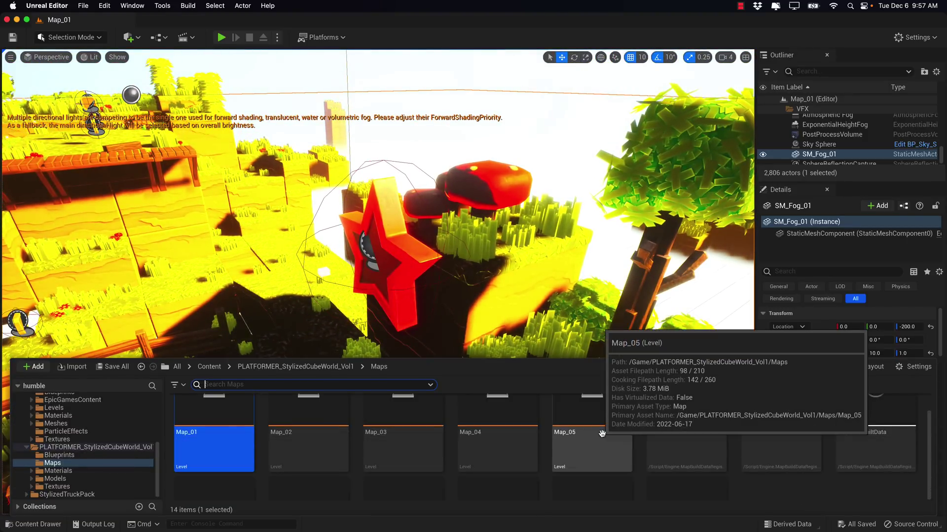
pyautogui.scroll(-3, 602, 433)
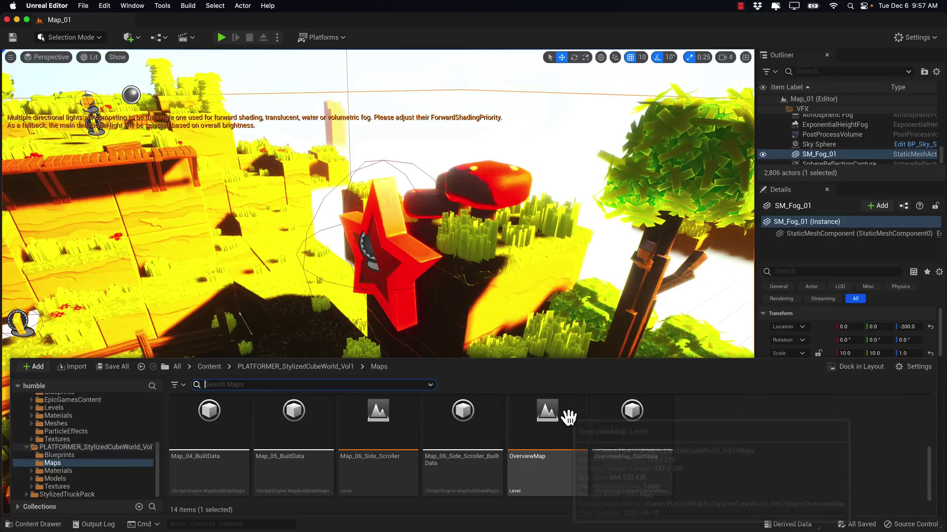
pyautogui.click(569, 419)
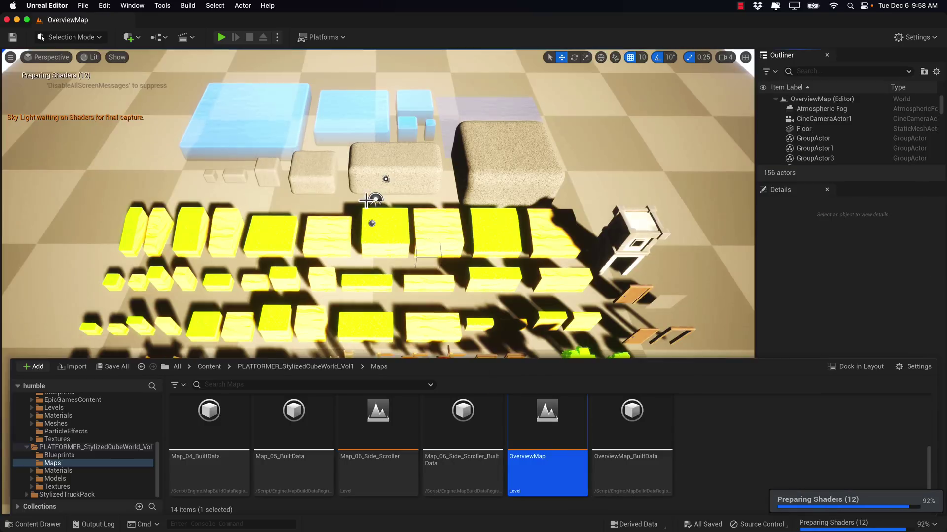
# Examine the terrain blocks, wooden bridges, spike traps and water pieces in the Stylized Cube World overview level
pyautogui.moveTo(366, 200); pyautogui.dragTo(377, 139, button='right')
pyautogui.press('a')
pyautogui.press('w')
pyautogui.press('s')
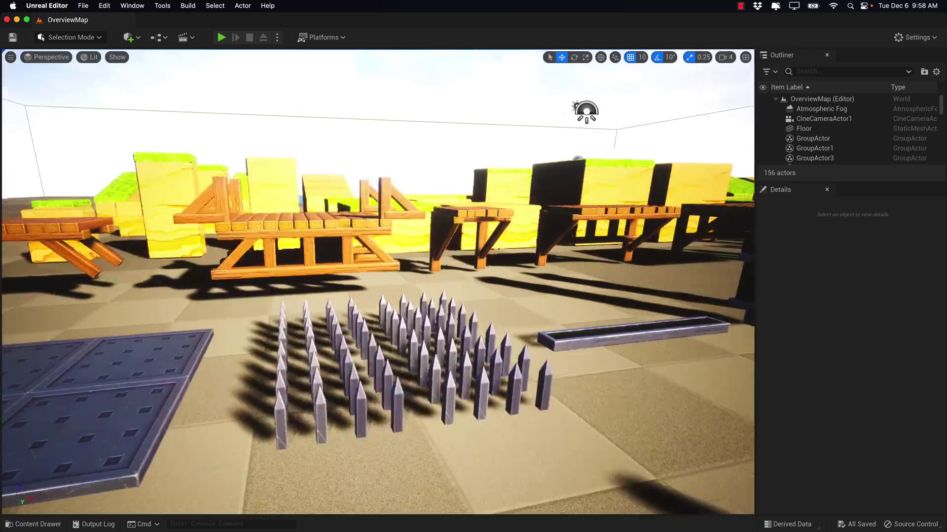
pyautogui.moveTo(286, 237); pyautogui.dragTo(434, 224, button='right')
pyautogui.press('e')
pyautogui.press('w')
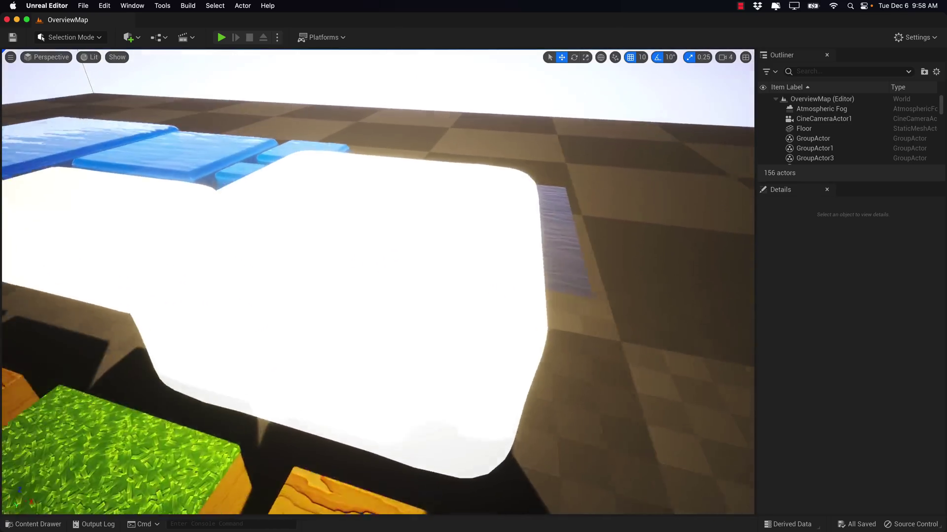
pyautogui.press('w')
pyautogui.moveTo(434, 225); pyautogui.dragTo(411, 232, button='right')
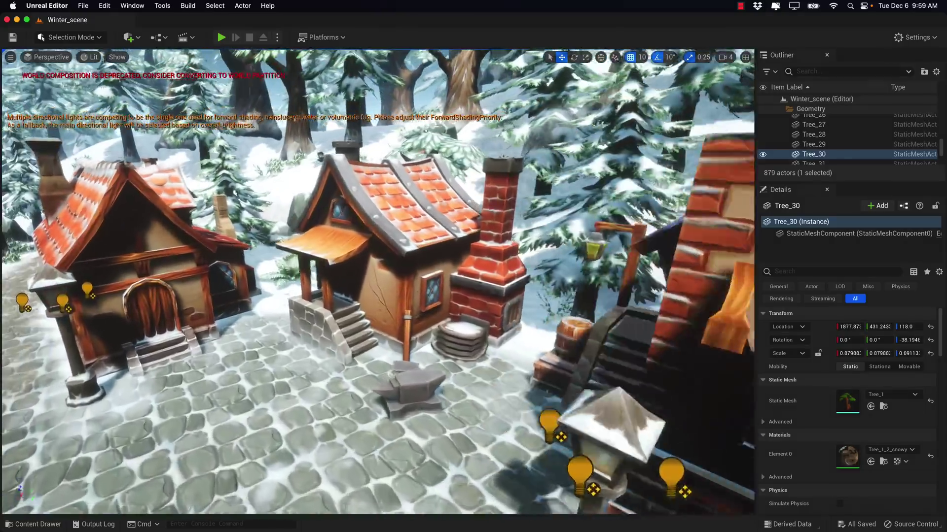
# Examine the snowy village houses and the stone stairway ruins in the Winter_scene level
pyautogui.moveTo(378, 281); pyautogui.dragTo(247, 288, button='right')
pyautogui.press('w')
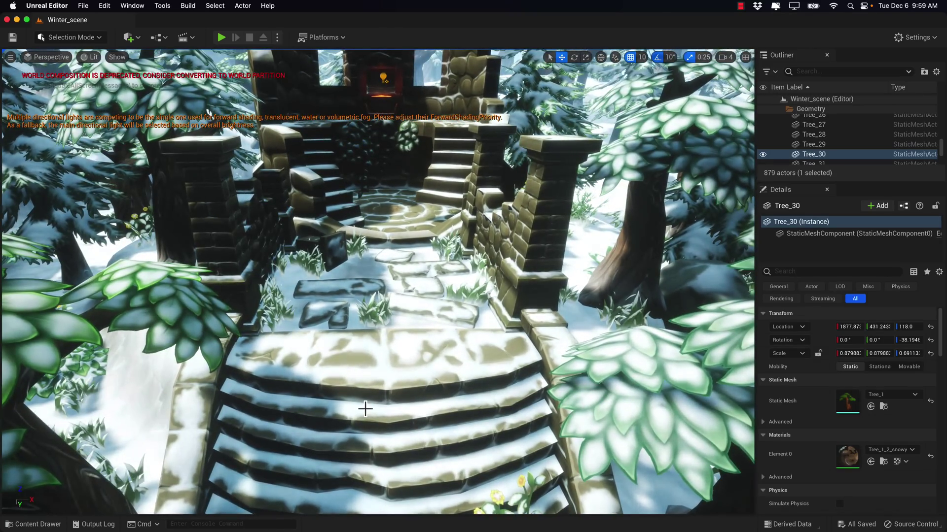
# Open the Overview level from HandPaintedEnvironment/Maps/Overview_map_2 and examine its village houses and windmill up close
pyautogui.hotkey('ctrl', 'space')
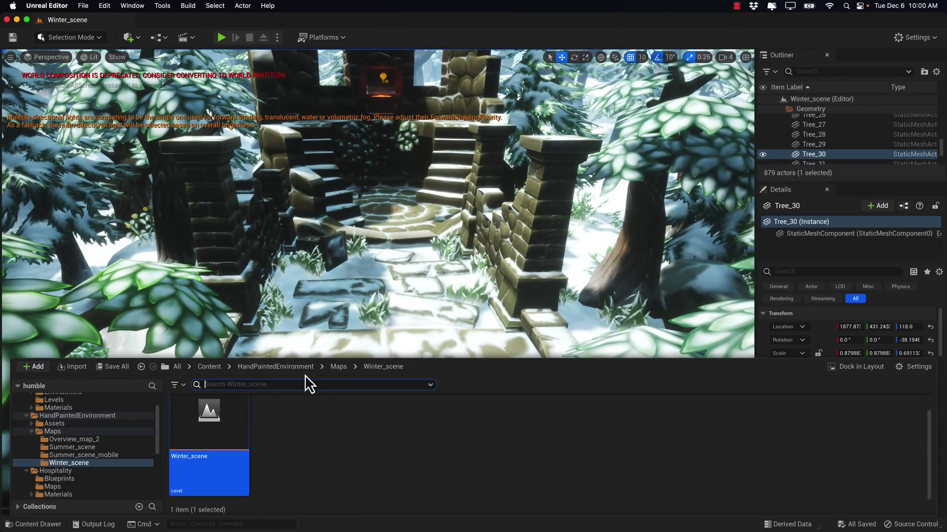
pyautogui.click(342, 369)
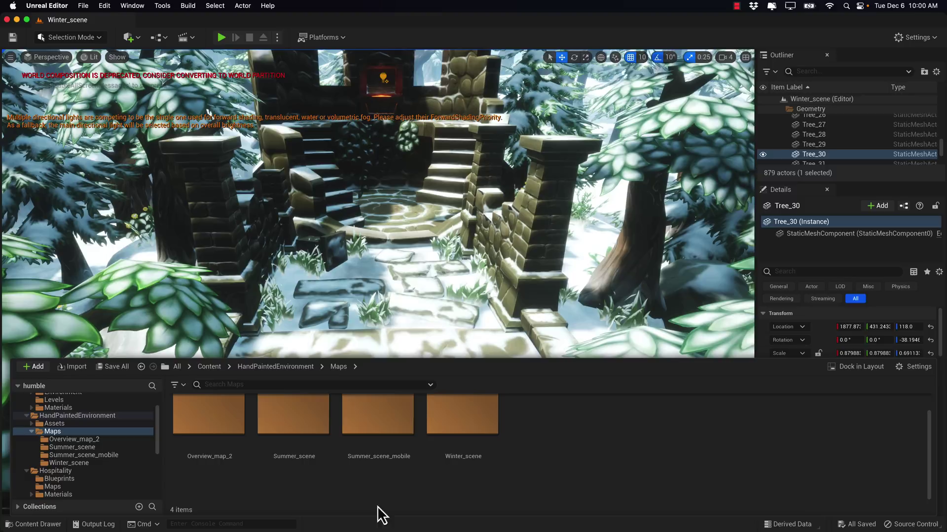
pyautogui.doubleClick(242, 442)
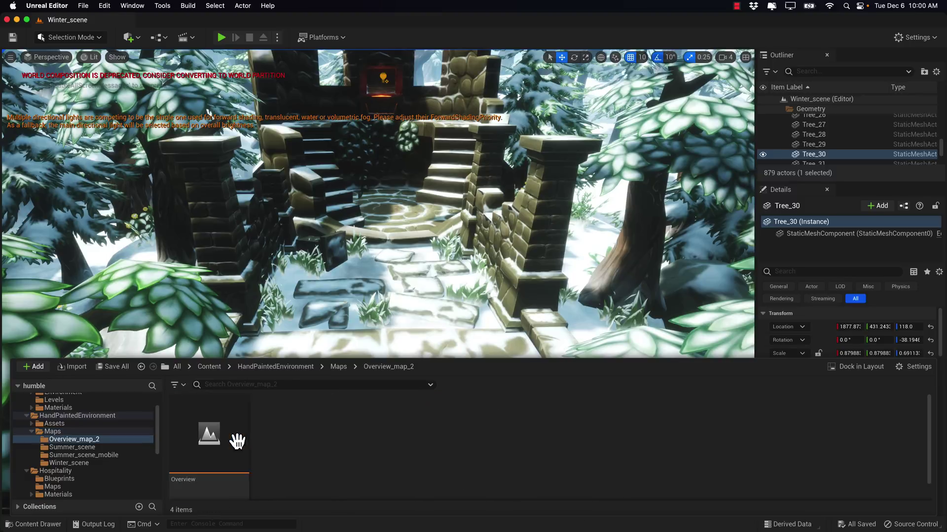
pyautogui.doubleClick(209, 434)
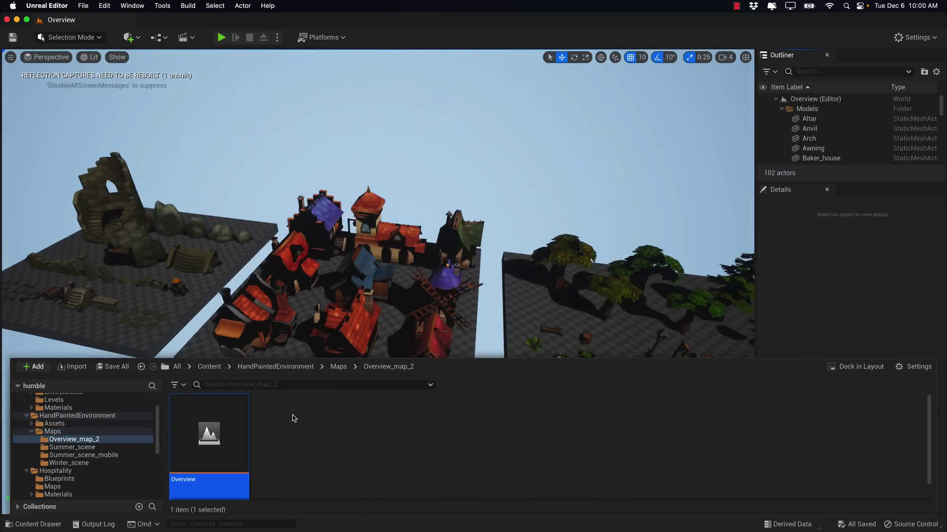
pyautogui.moveTo(362, 270); pyautogui.dragTo(626, 244, button='right')
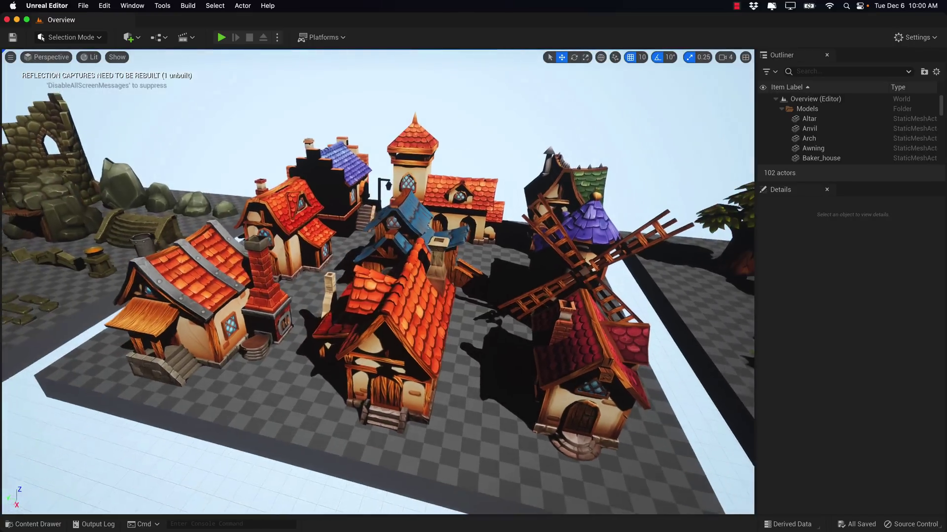
pyautogui.moveTo(390, 277); pyautogui.dragTo(374, 277, button='right')
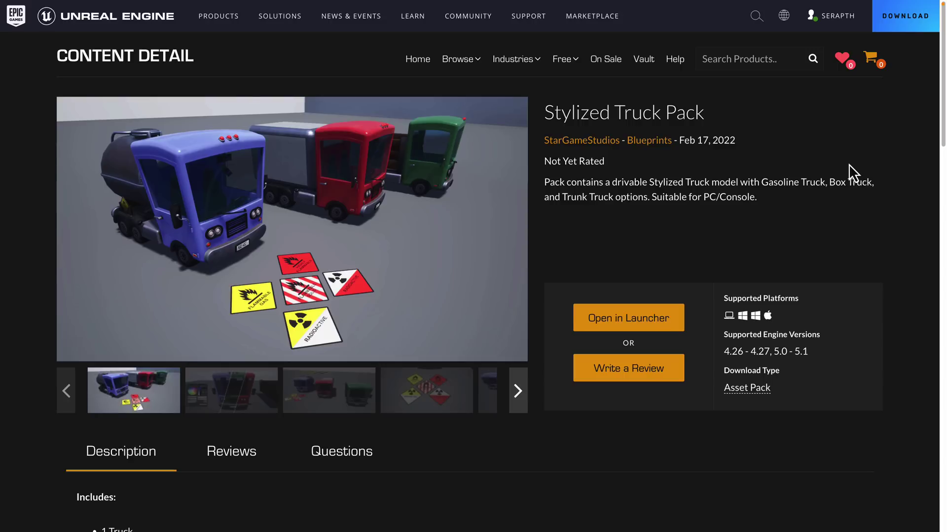
# On the Unreal Engine Marketplace, review the Stylized Truck Pack's supported engine versions and description, and view the second Stylized Cube World preview image
pyautogui.doubleClick(801, 351)
pyautogui.scroll(-3, 729, 204)
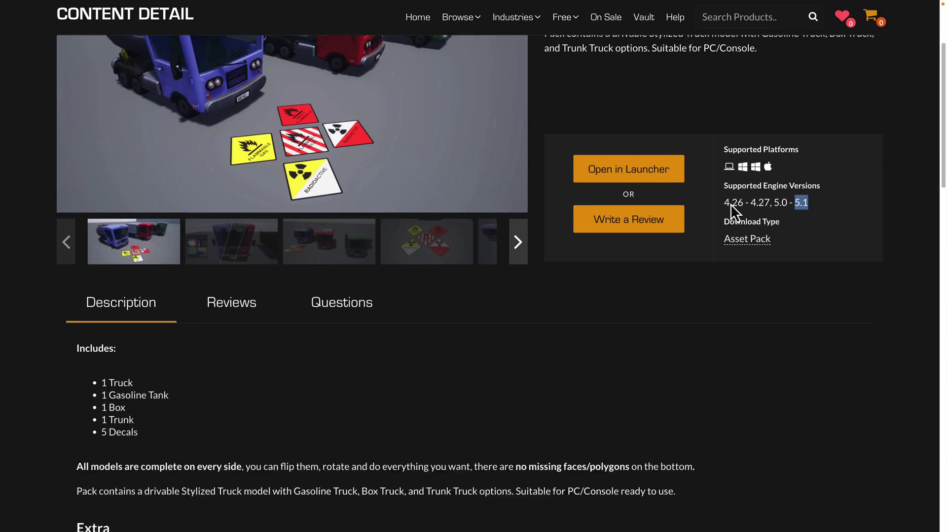
pyautogui.scroll(-4, 730, 204)
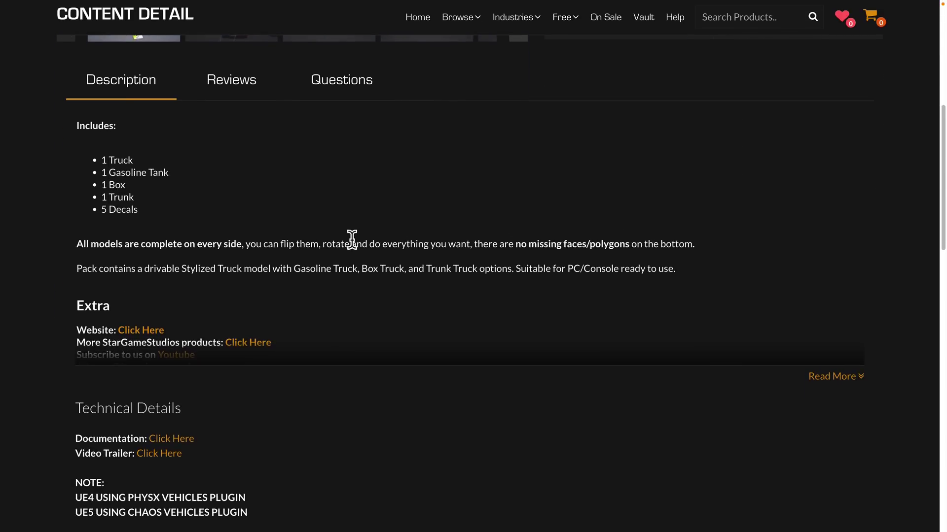
pyautogui.scroll(7, 352, 239)
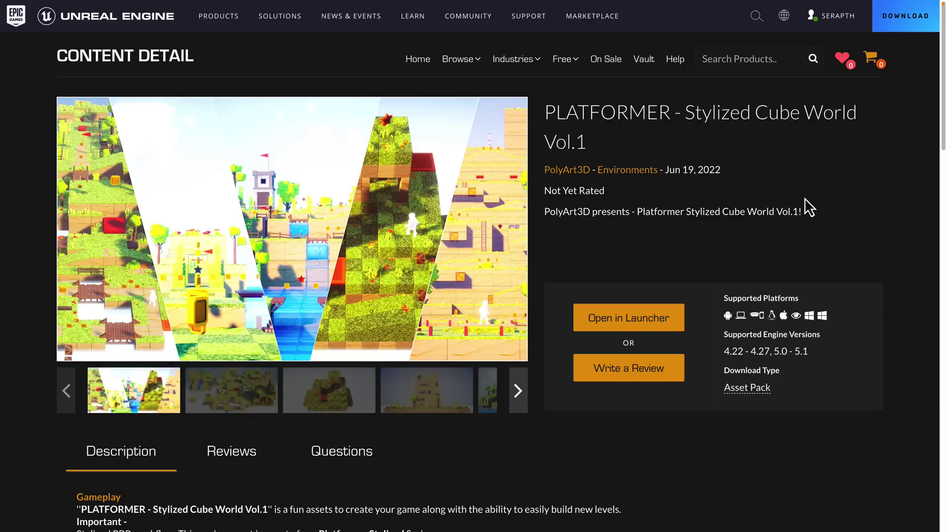
pyautogui.click(236, 394)
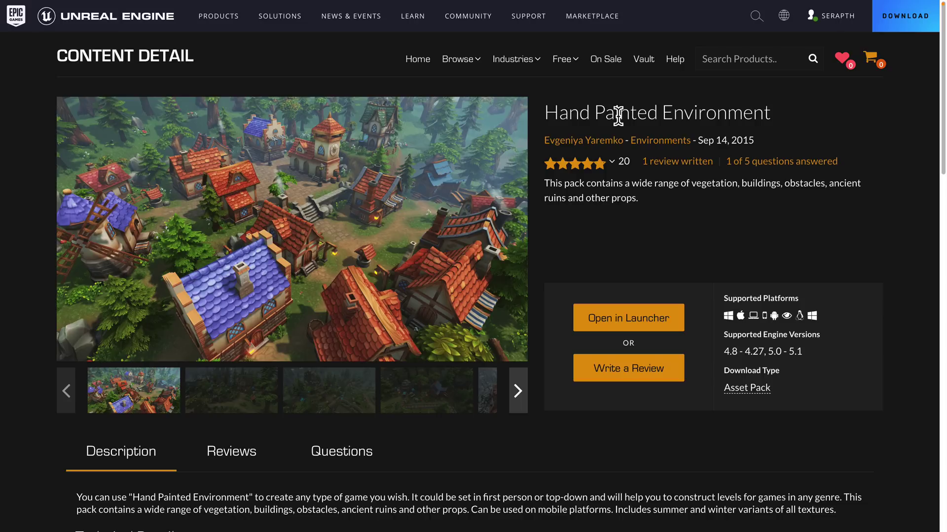
# Show the marketplace's Free For The Month assets and look over the listed packs
pyautogui.moveTo(564, 62)
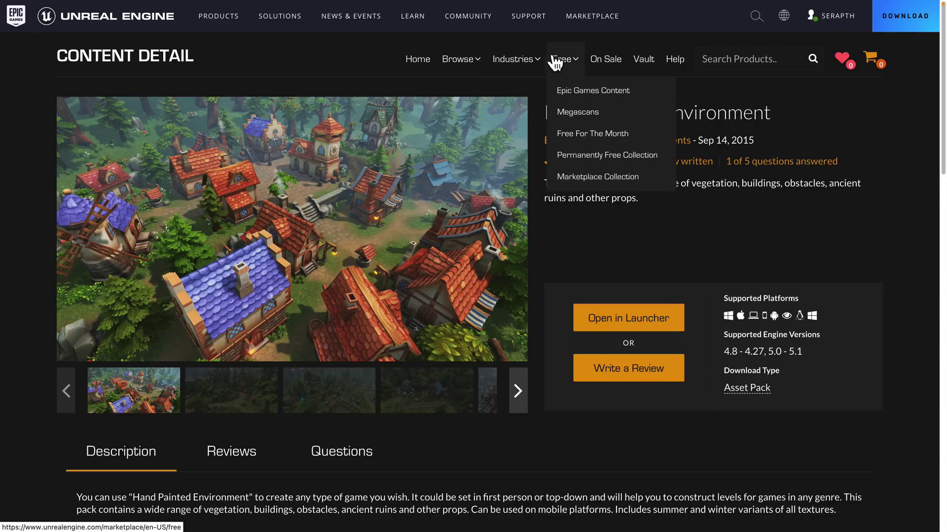
pyautogui.click(595, 140)
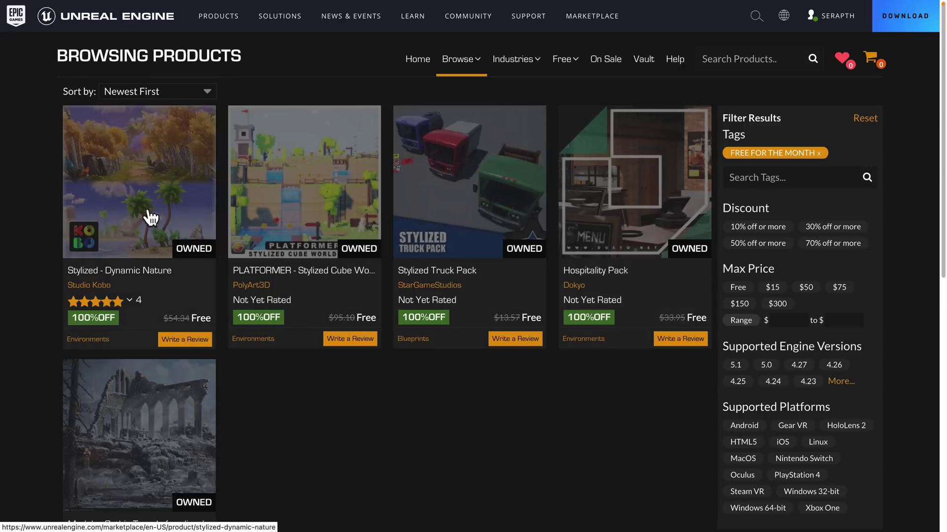
pyautogui.scroll(-1, 348, 385)
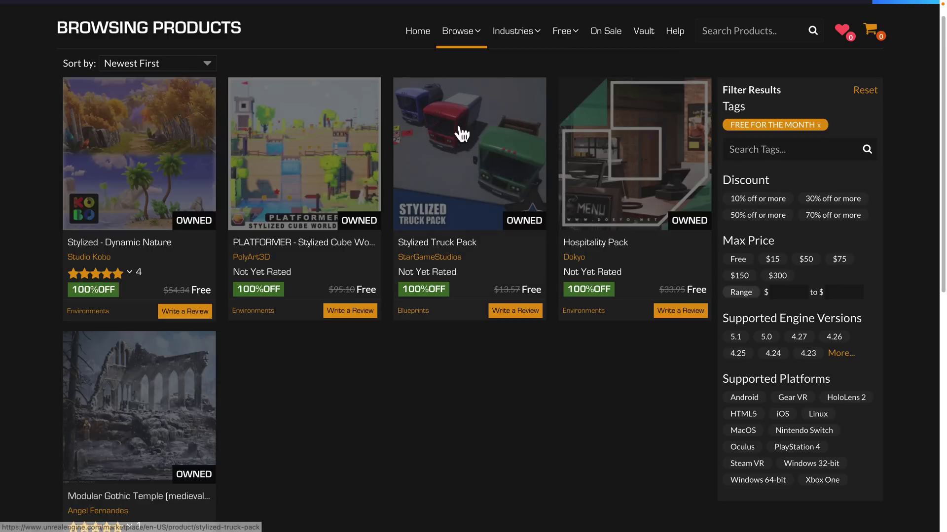
# Show the marketplace's Permanently Free Collection and browse the first page of assets down to the page count and back
pyautogui.moveTo(568, 35)
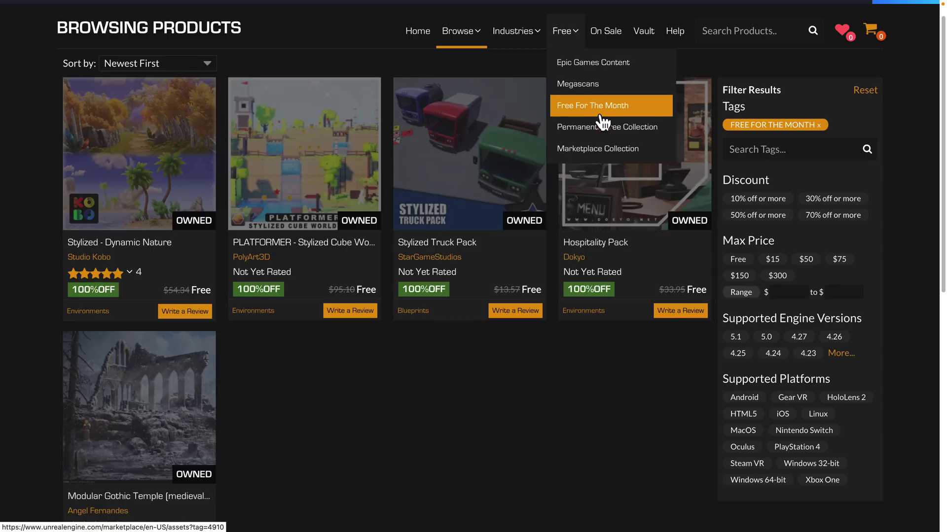
pyautogui.click(587, 129)
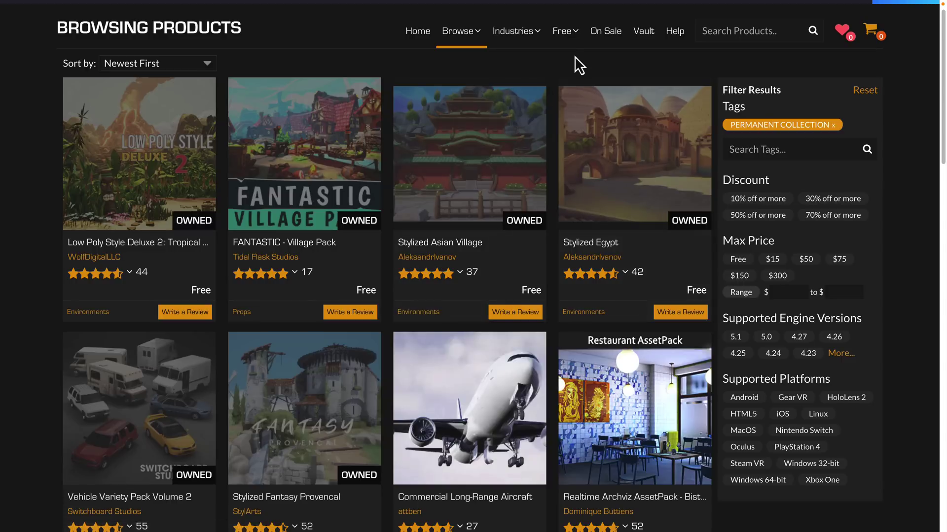
pyautogui.scroll(-20, 493, 212)
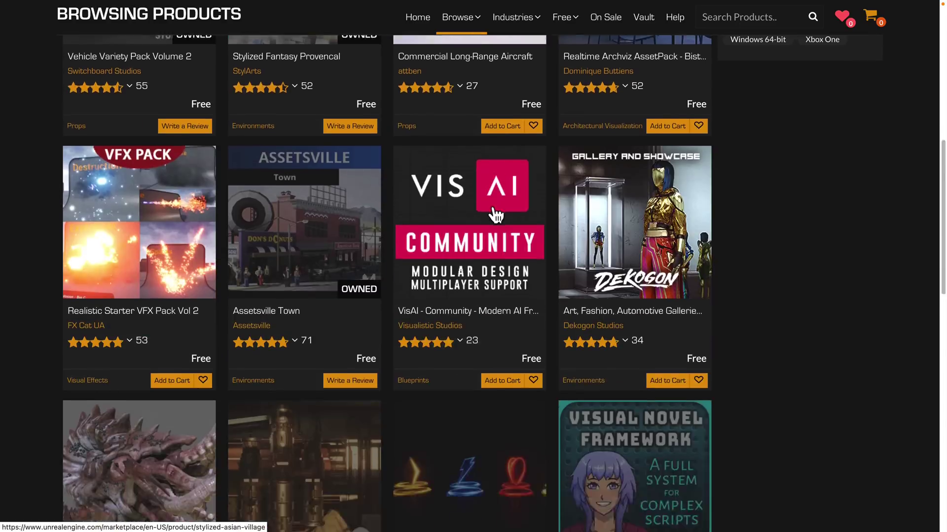
pyautogui.scroll(20, 493, 206)
pyautogui.scroll(-15, 493, 206)
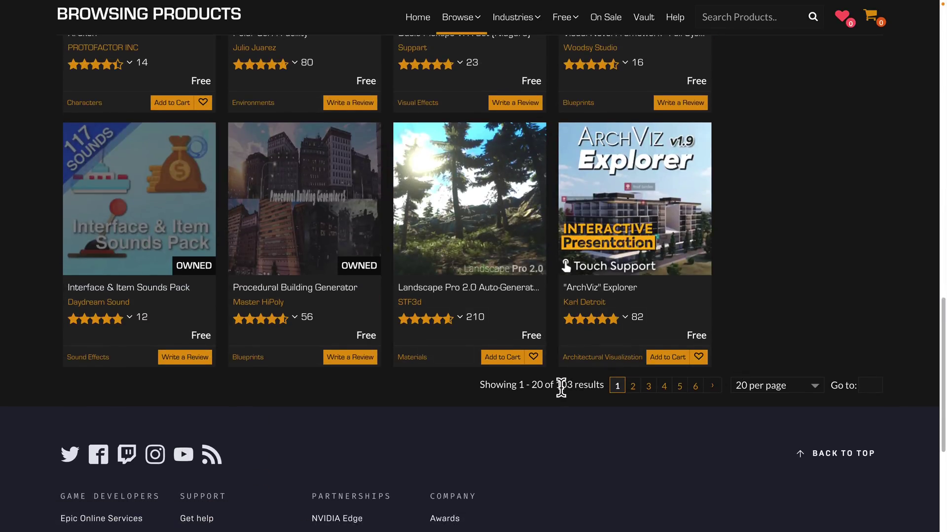
pyautogui.scroll(2, 623, 379)
pyautogui.scroll(20, 623, 374)
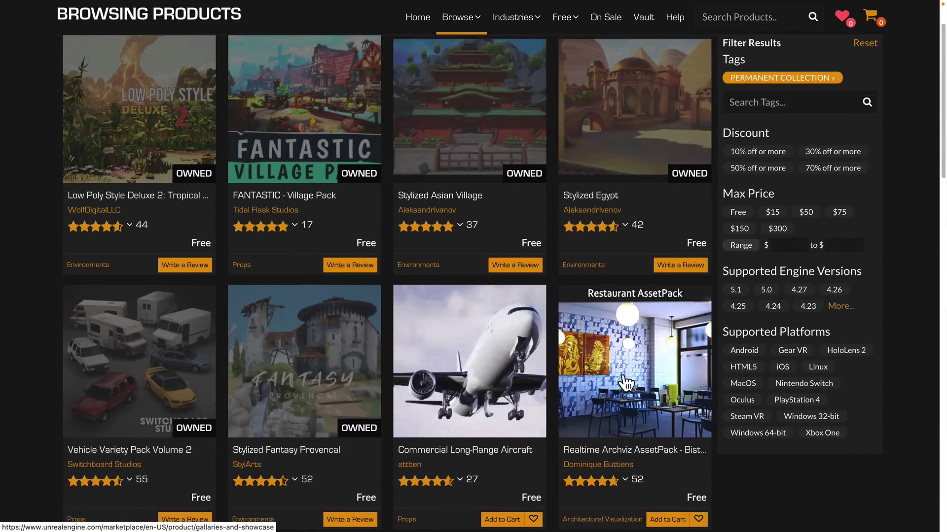